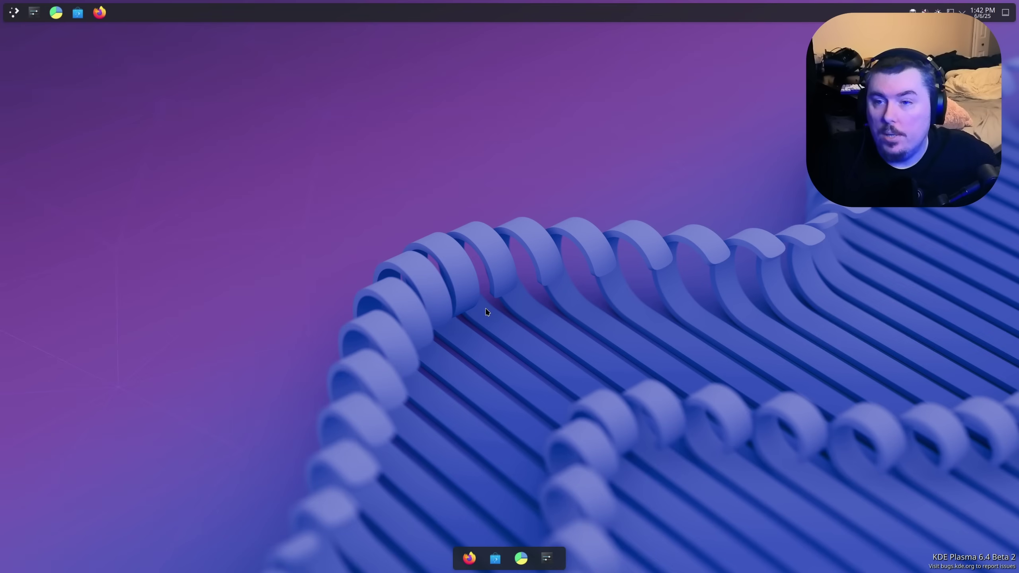
Launch the KDE Menu Editor and expand Development, viewing Translation, Web Development, CMake and Icon Explorer
right_click(19, 18)
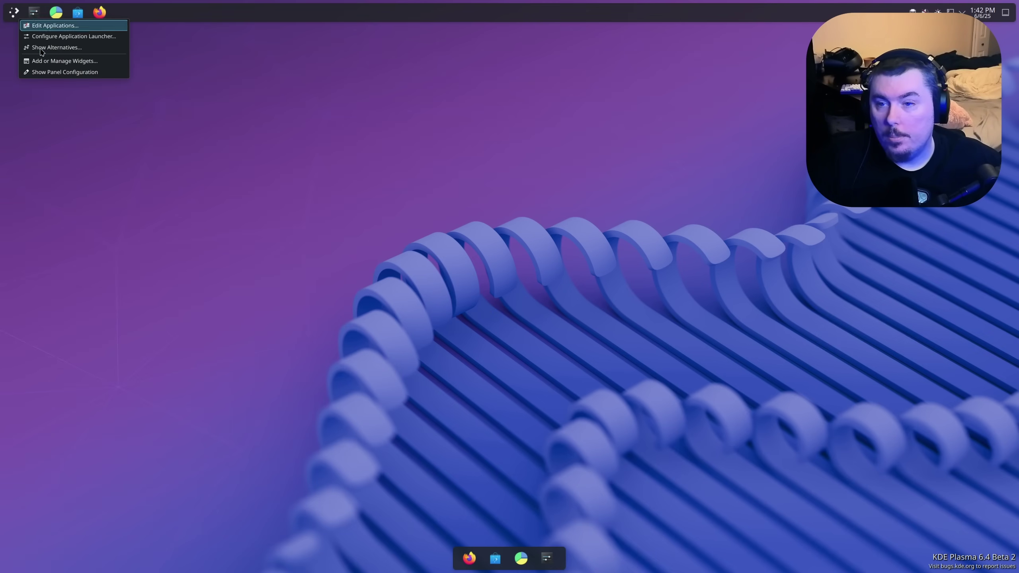
click(55, 30)
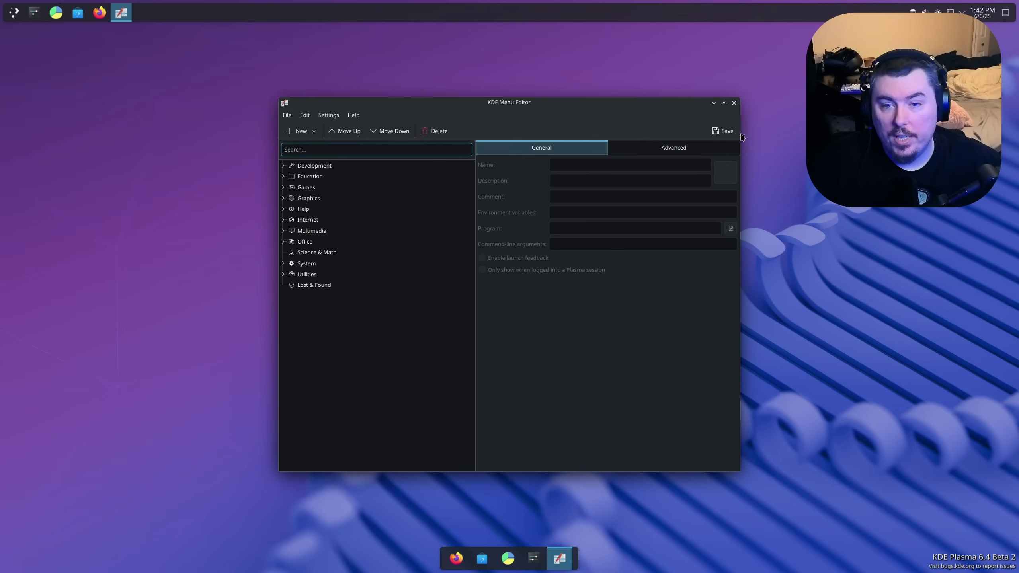
click(283, 165)
click(310, 178)
click(321, 187)
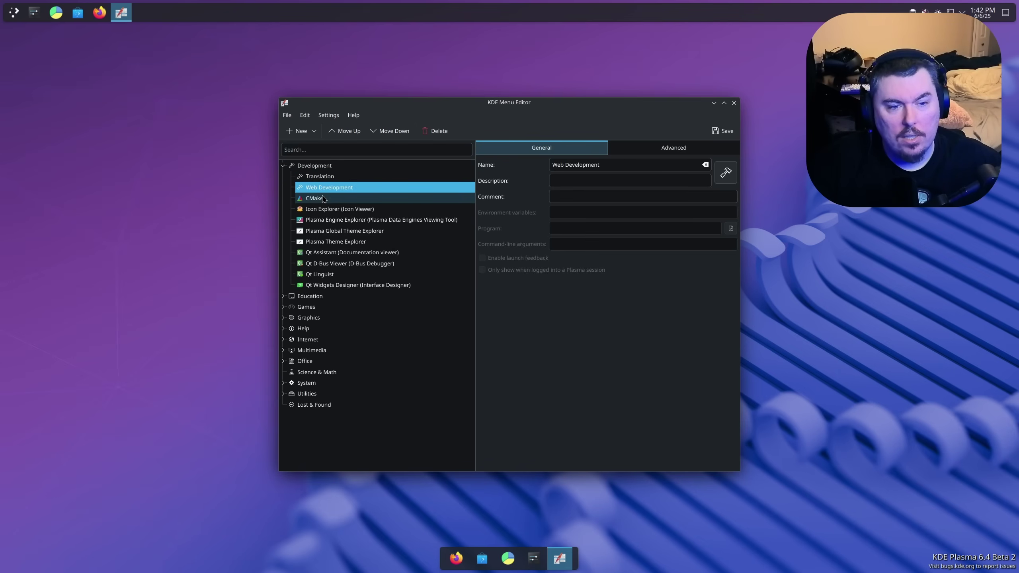
click(325, 198)
click(327, 209)
View the Plasma explorers and Qt Assistant, D-Bus Viewer, Linguist and Widgets Designer entries
click(325, 220)
click(322, 231)
click(321, 242)
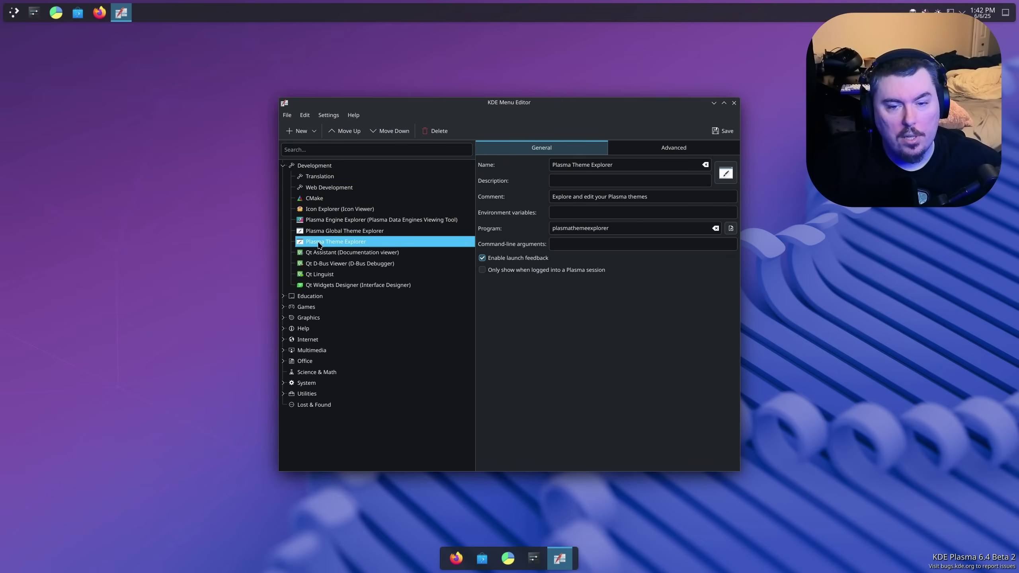
click(318, 252)
click(317, 263)
click(316, 275)
click(315, 285)
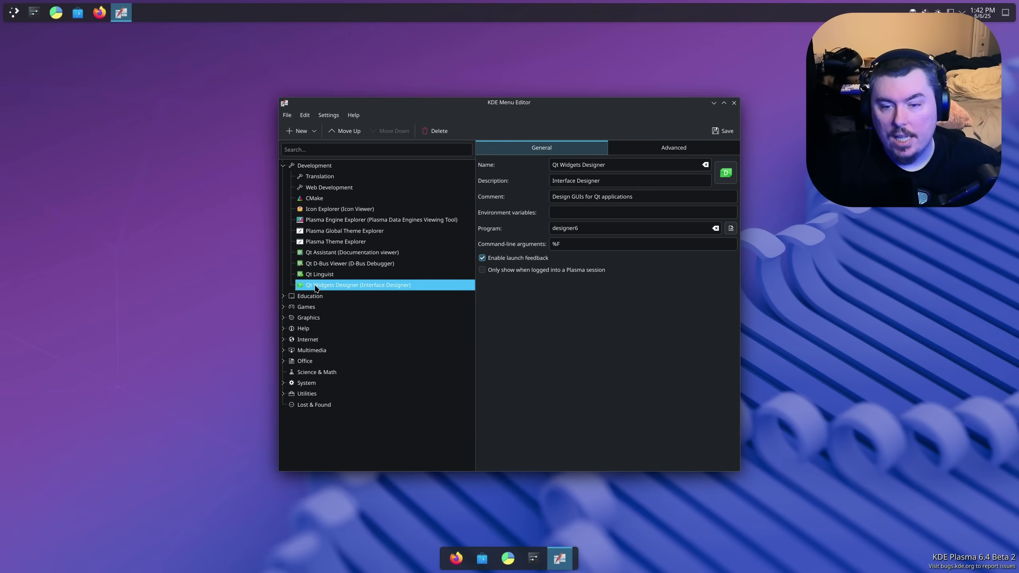
Expand Education to view Mathematics, Languages and Science, then turn off Show Menubar
click(283, 296)
click(320, 318)
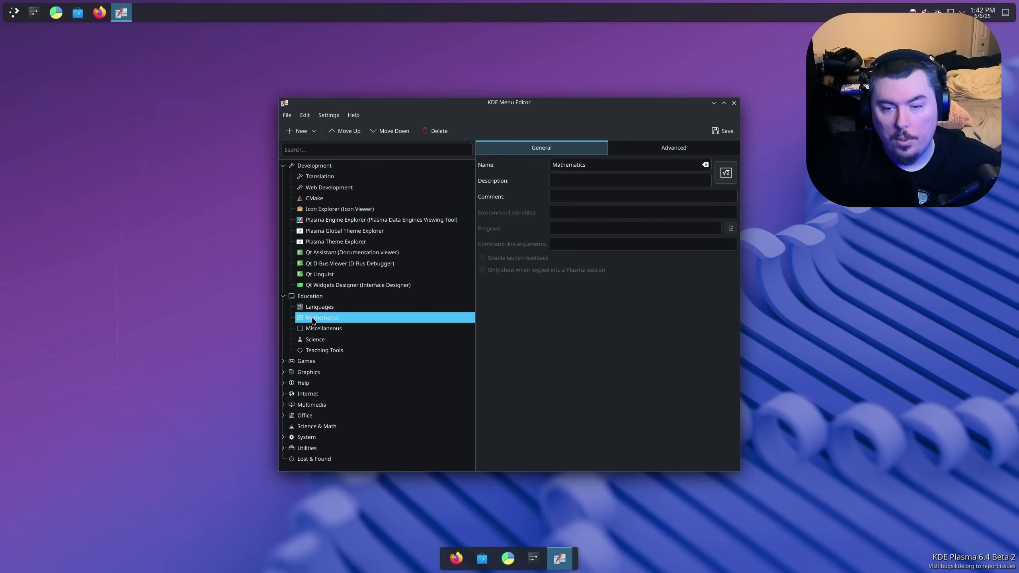
click(318, 307)
click(319, 339)
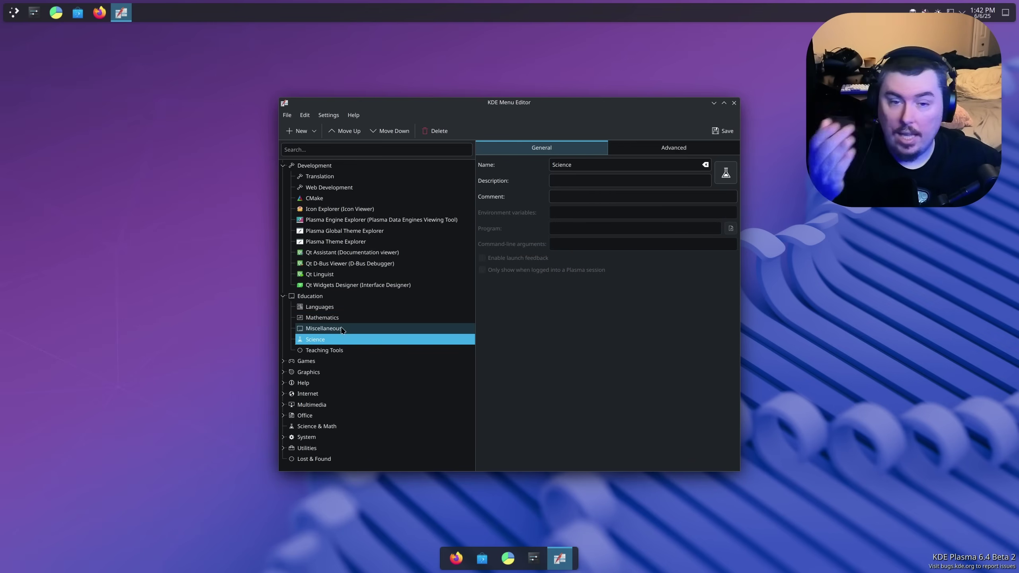
click(328, 114)
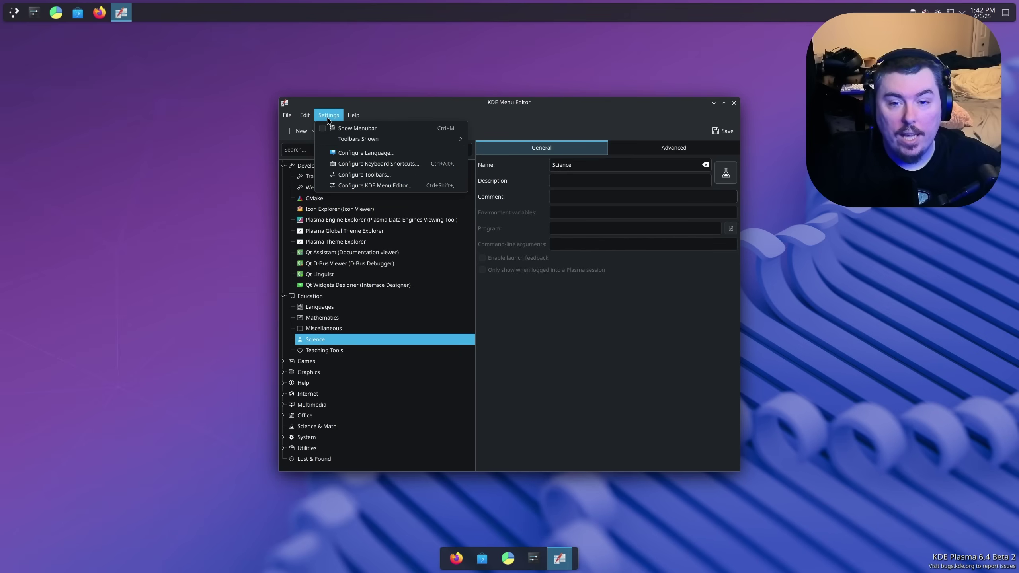
click(324, 129)
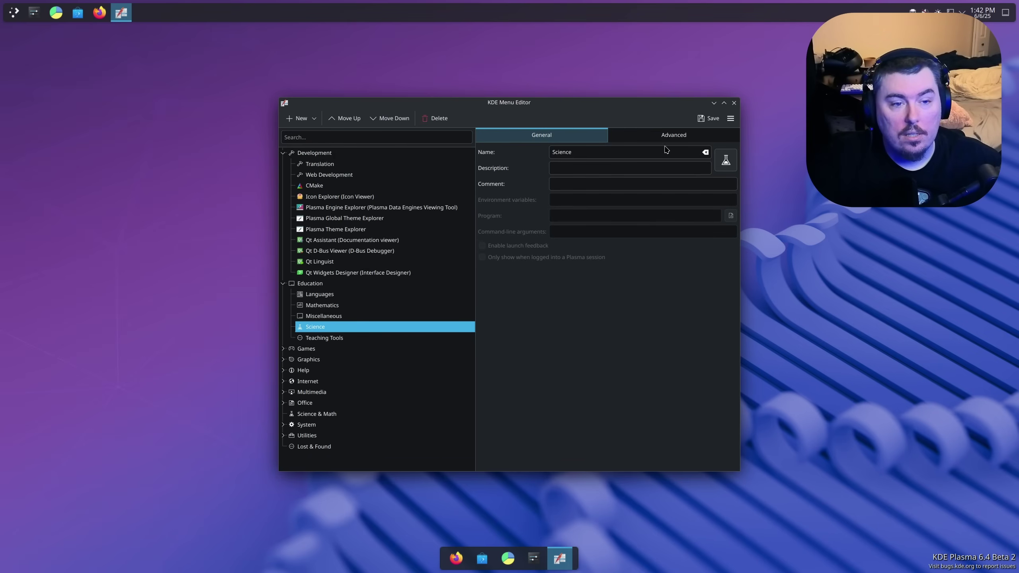
Toggle the Menu Editor's hamburger options menu open and closed repeatedly
click(729, 118)
click(729, 119)
click(729, 119)
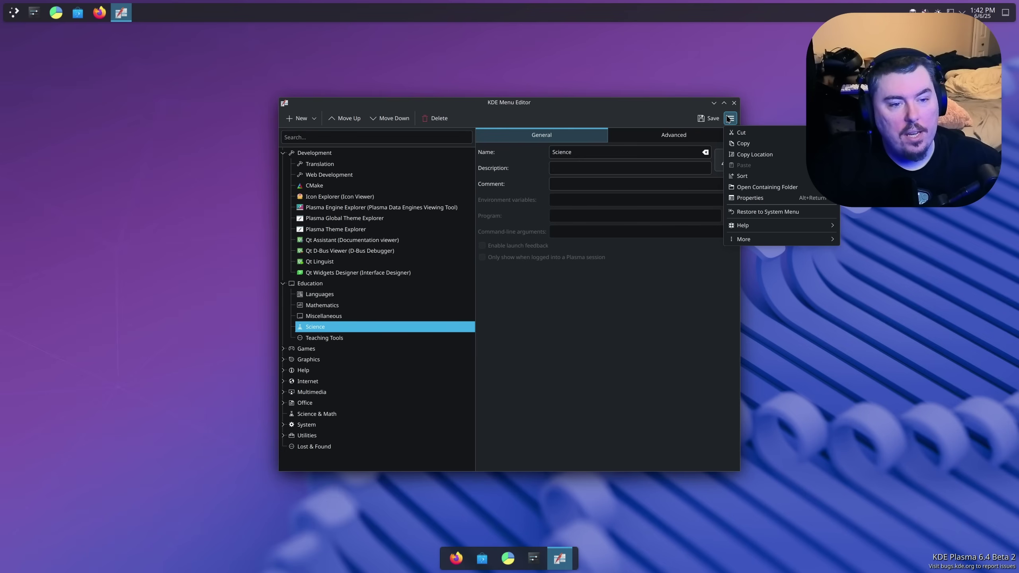
click(729, 119)
click(728, 118)
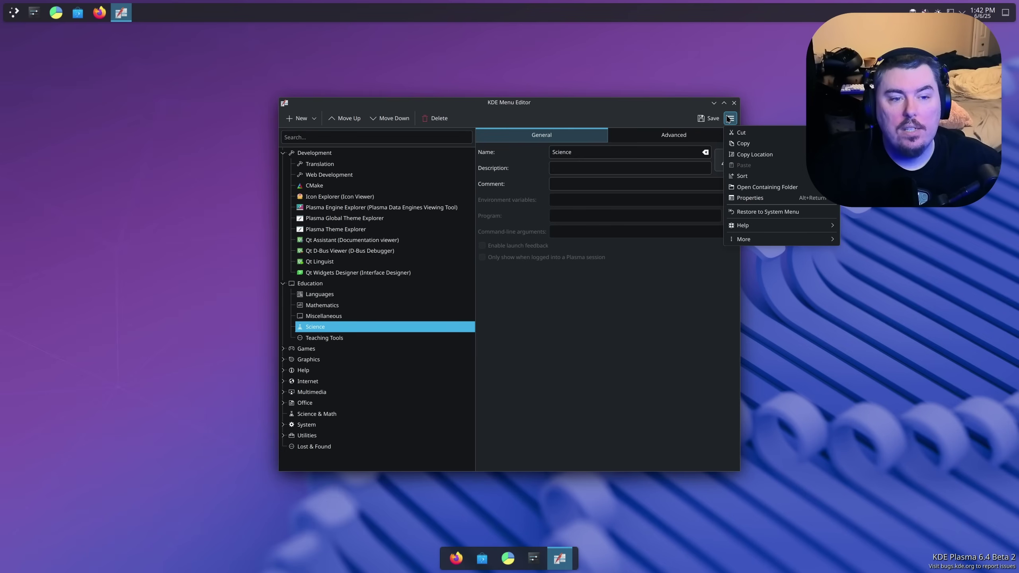
click(729, 119)
click(729, 119)
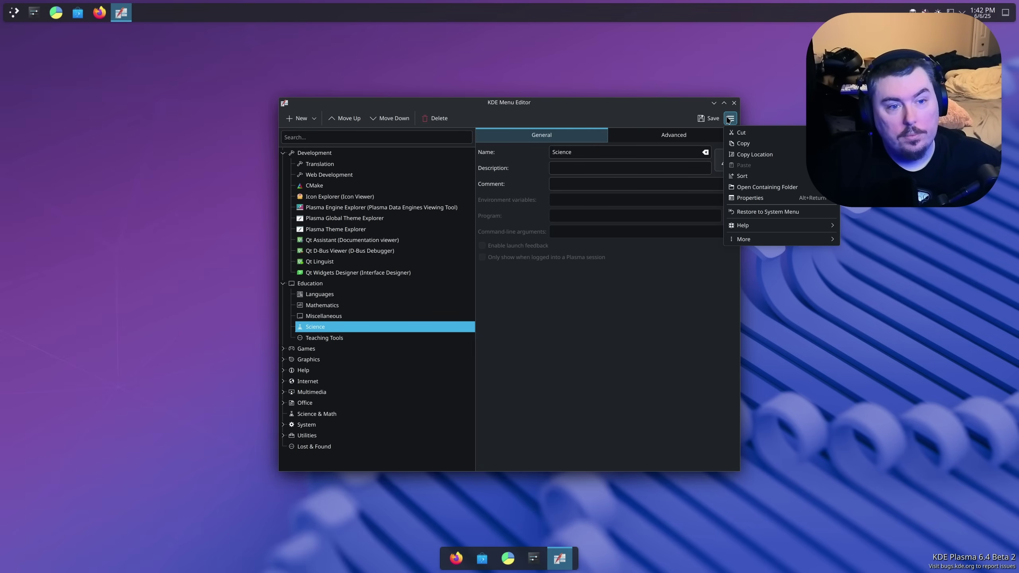
click(729, 118)
click(729, 119)
click(728, 118)
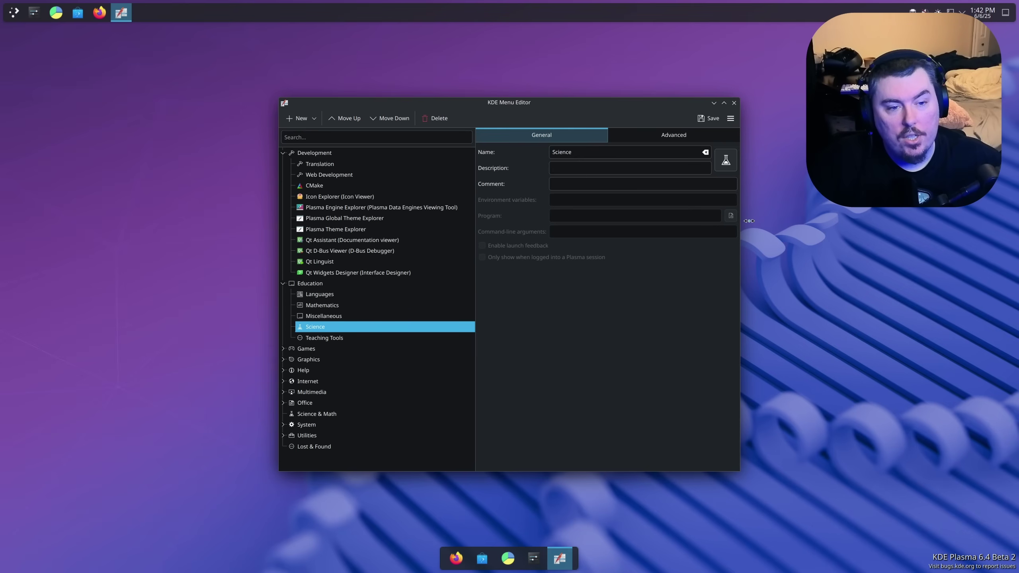
Open and close the hamburger menu once more, restore full screen, and close the Menu Editor
click(730, 118)
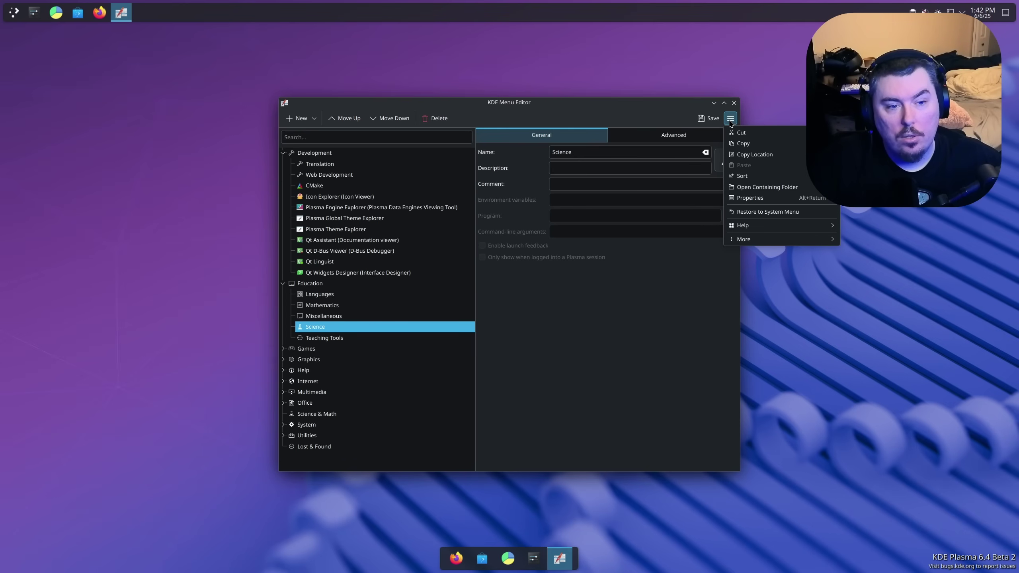
click(730, 119)
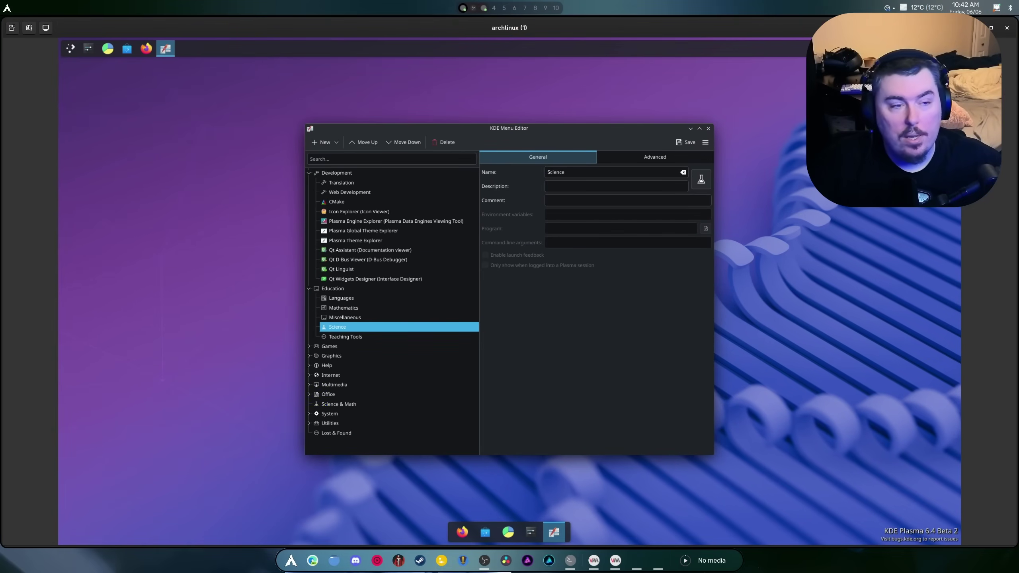
key(F11)
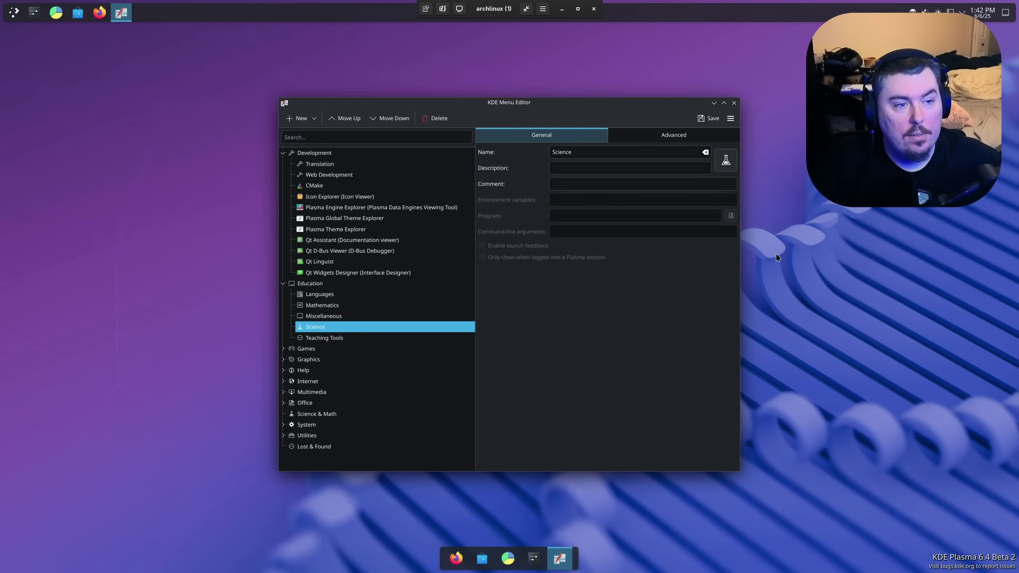
click(737, 100)
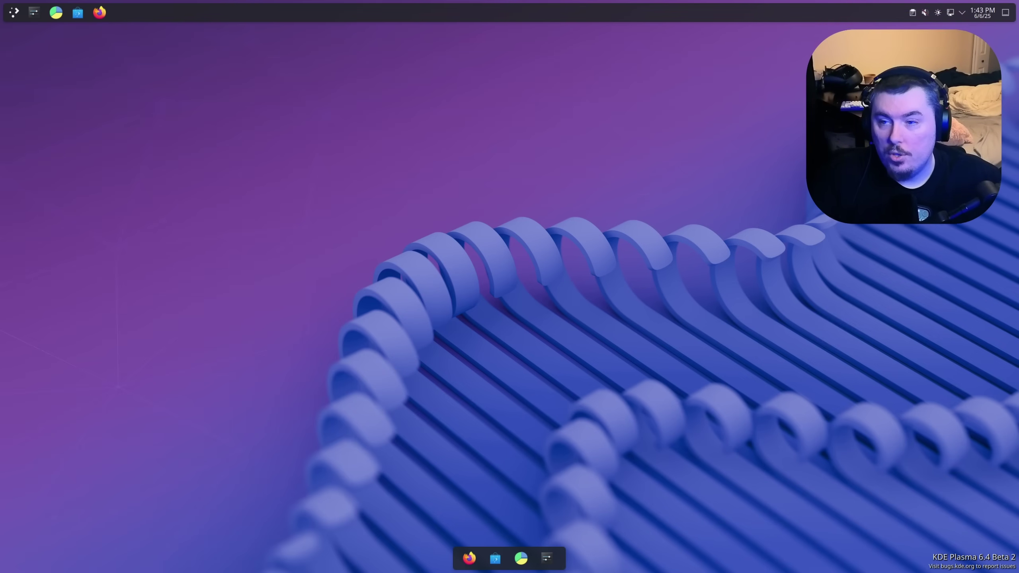
Open System Settings on Display & Monitor and view the Virtual-2 and Virtual-1 monitor settings
click(34, 12)
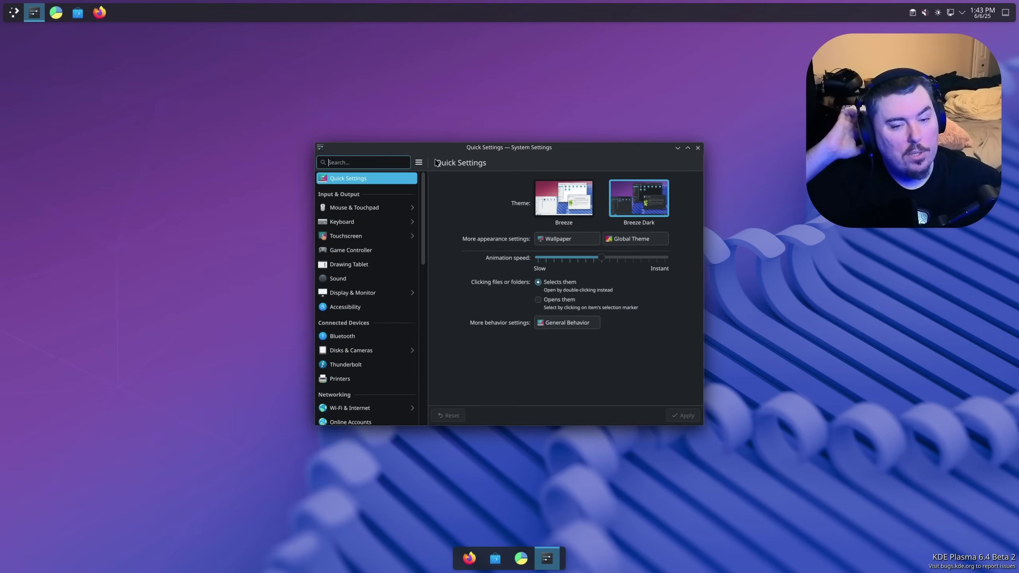
click(364, 292)
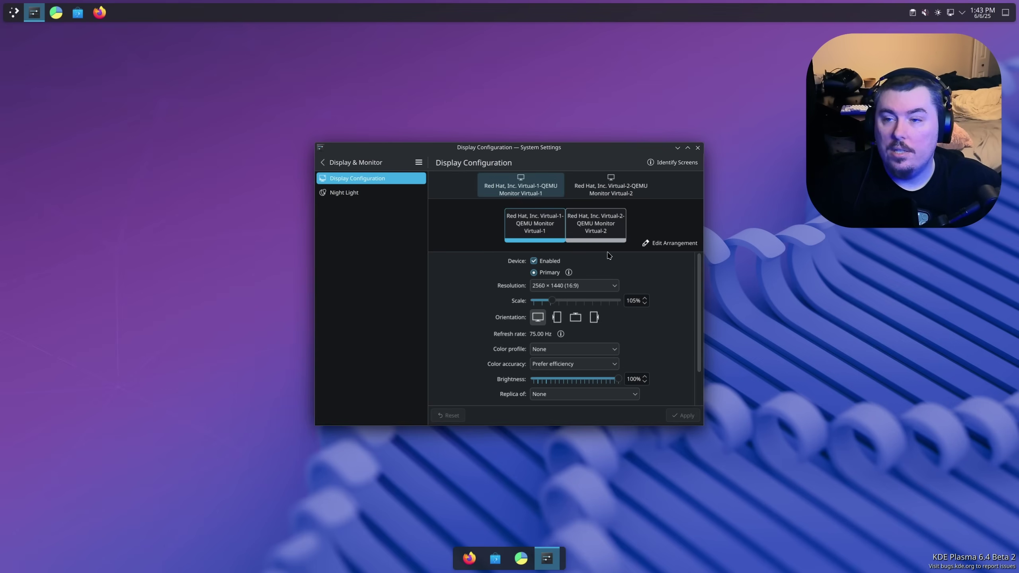
click(620, 182)
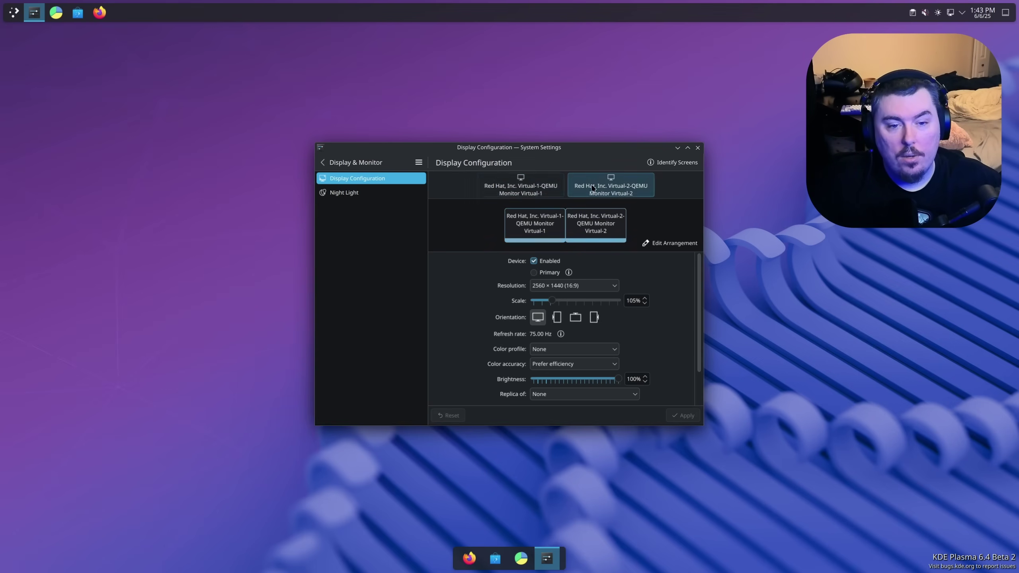
click(534, 194)
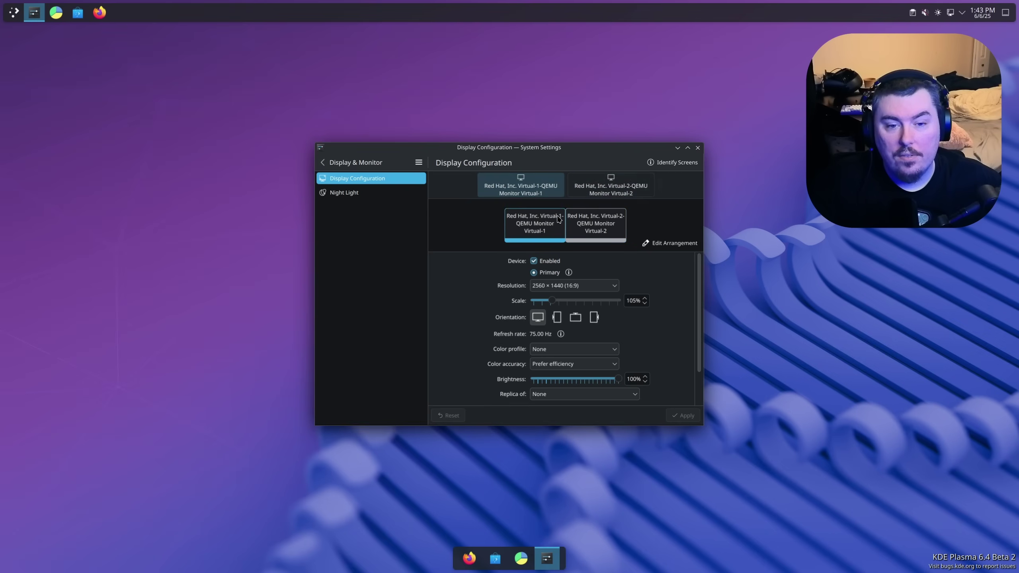
Switch between the Virtual-1 and Virtual-2 monitors several times, ending on Virtual-1
click(573, 224)
click(529, 232)
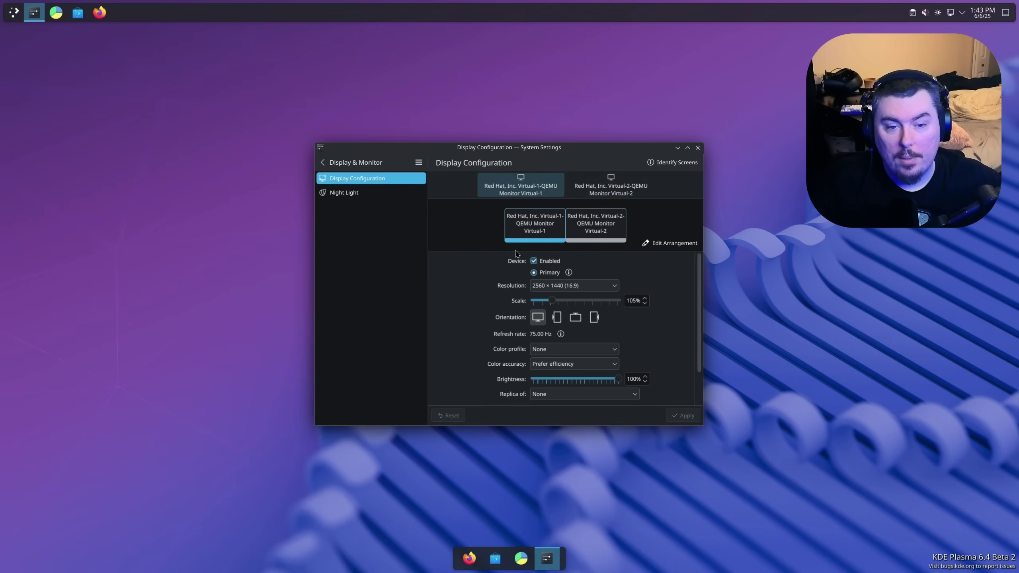
click(587, 232)
click(551, 229)
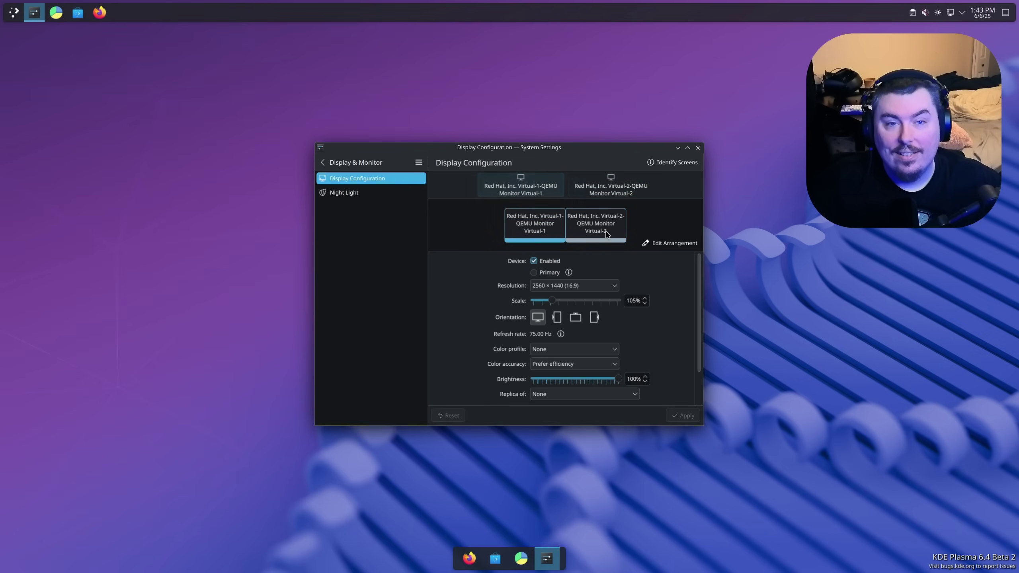
click(606, 234)
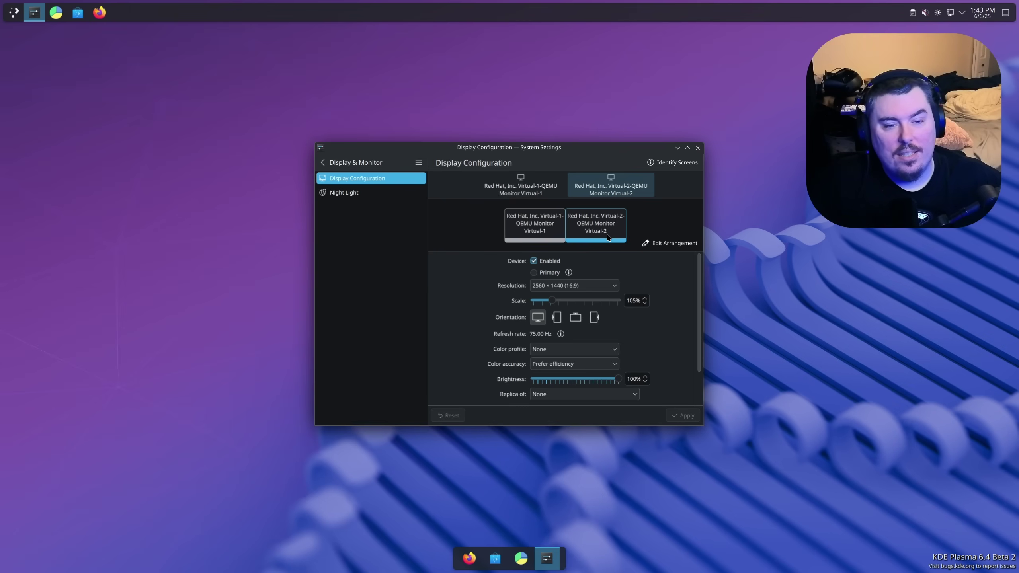
click(550, 231)
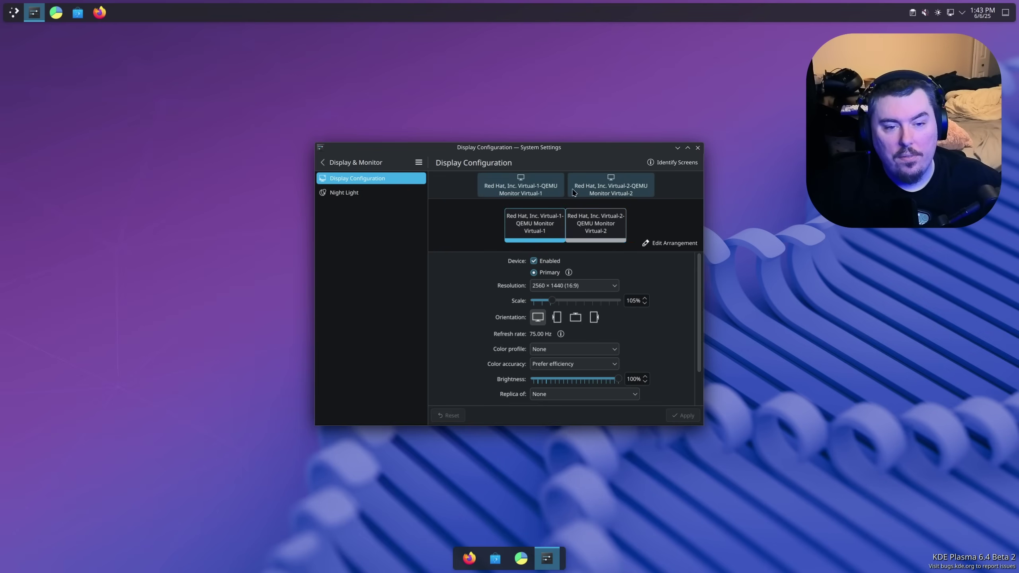
click(597, 228)
click(551, 226)
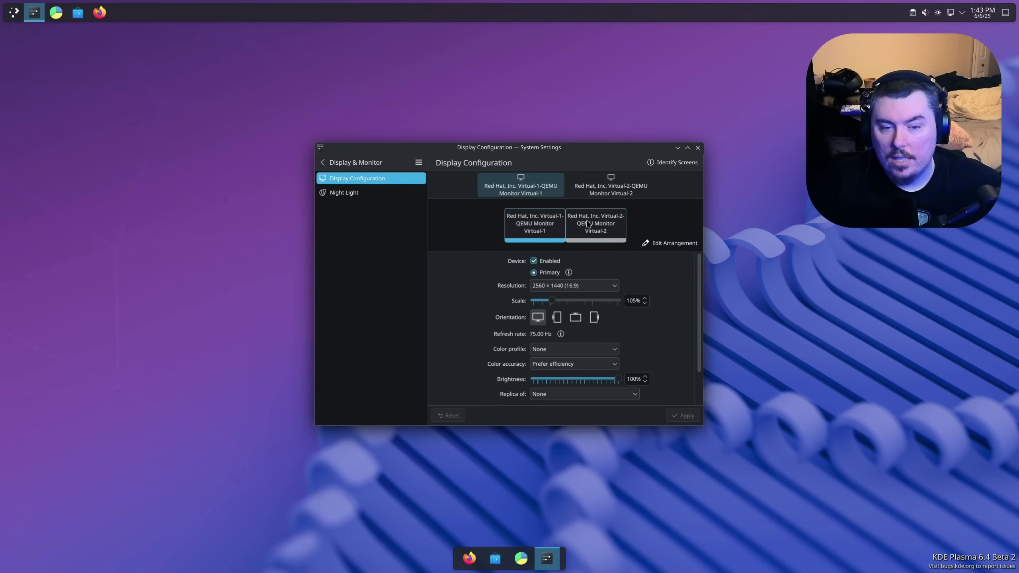
click(588, 224)
click(559, 223)
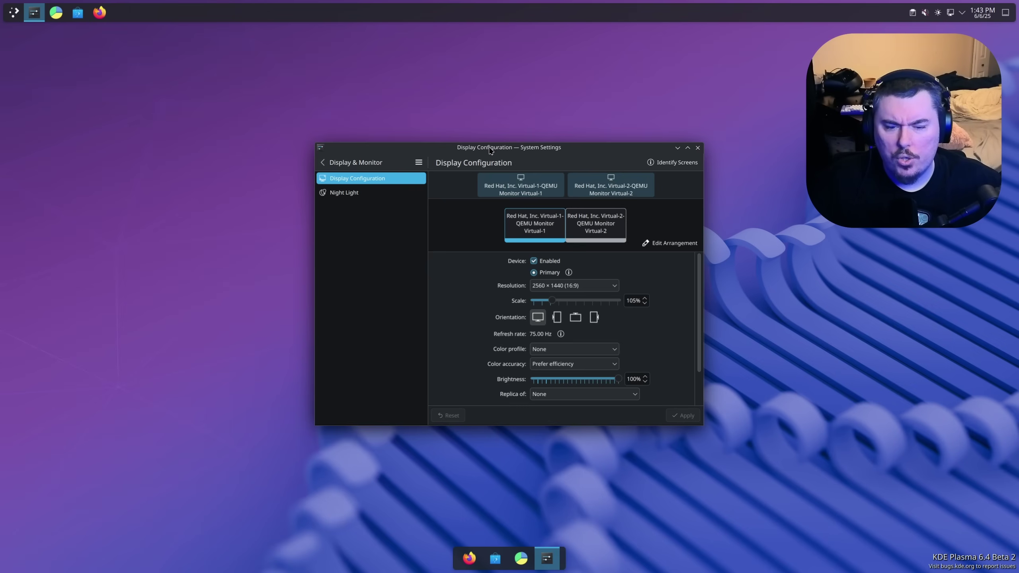
Search the Application Launcher for 'term' and launch Konsole from the results
click(20, 19)
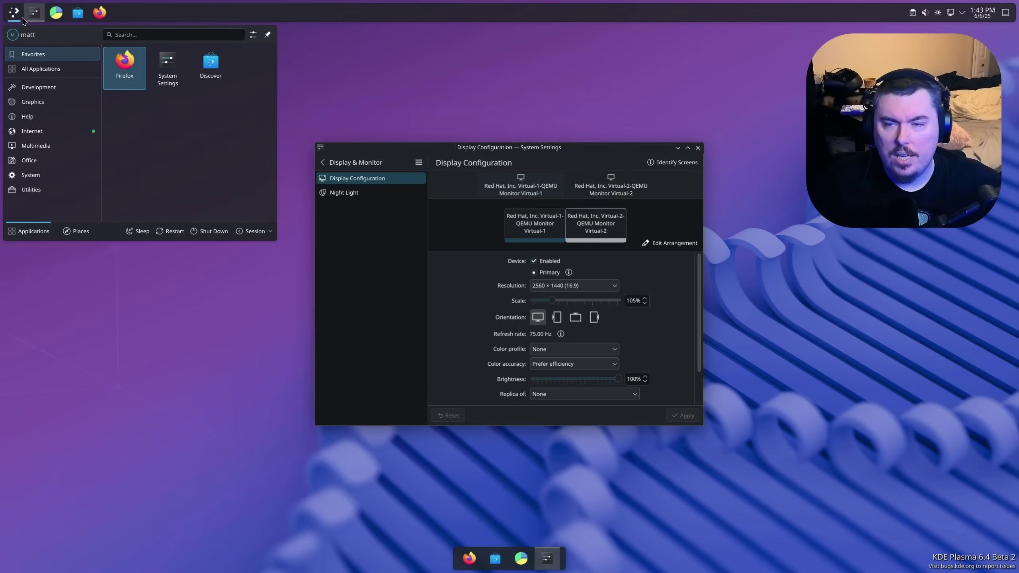
click(22, 21)
click(11, 22)
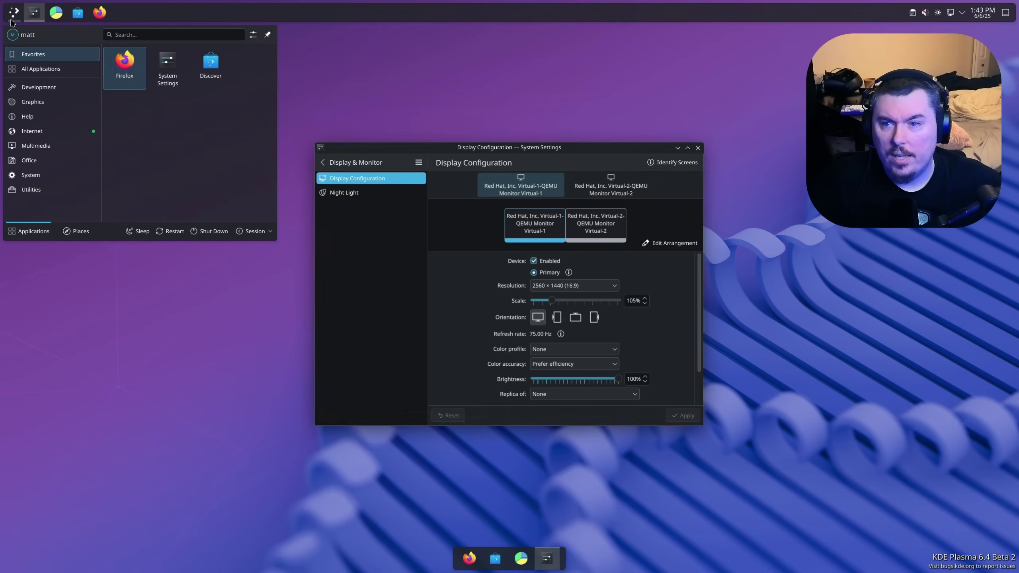
text(kon)
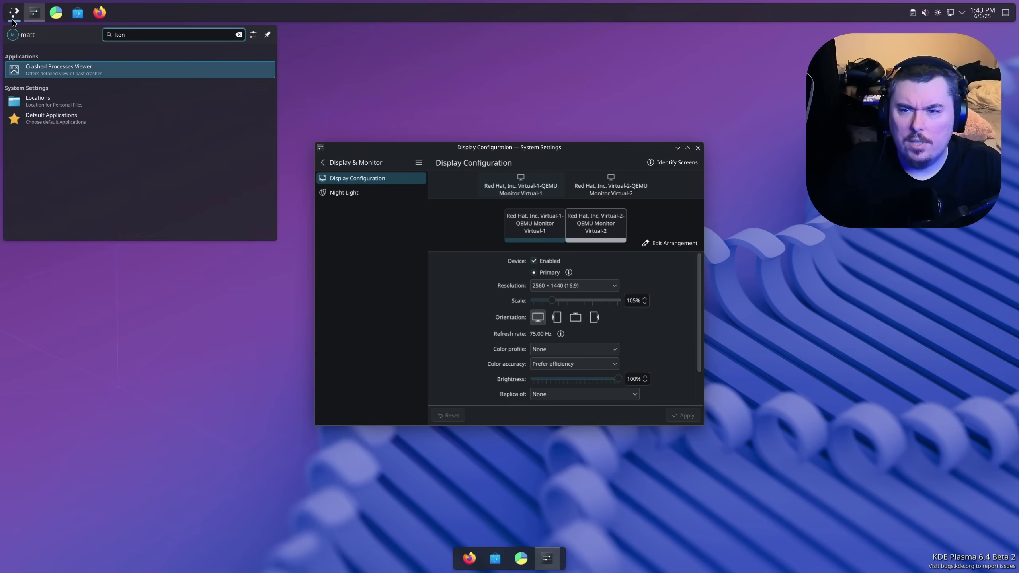
key(BackSpace)
key(BackSpace)
key(BackSpace)
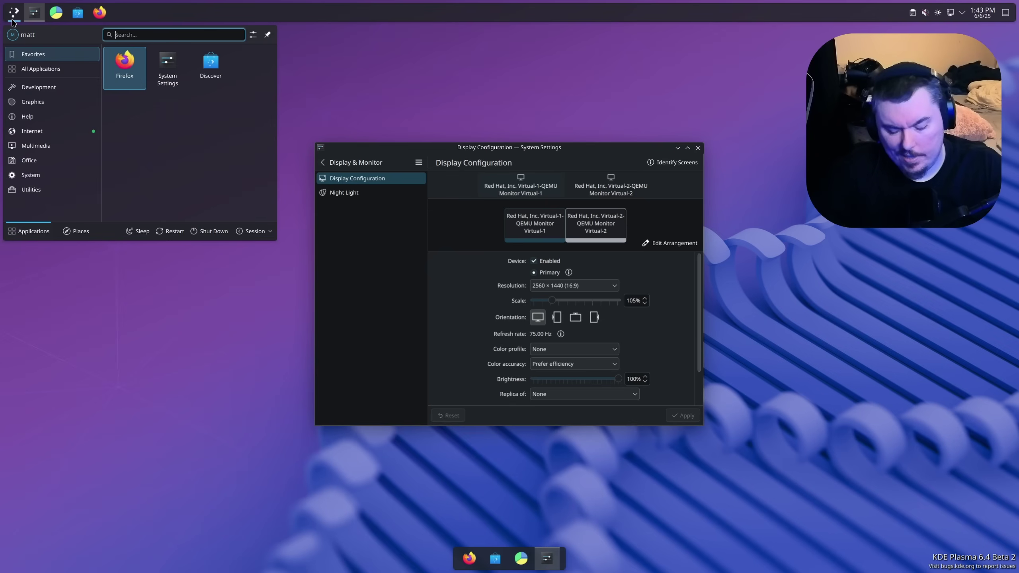
text(p)
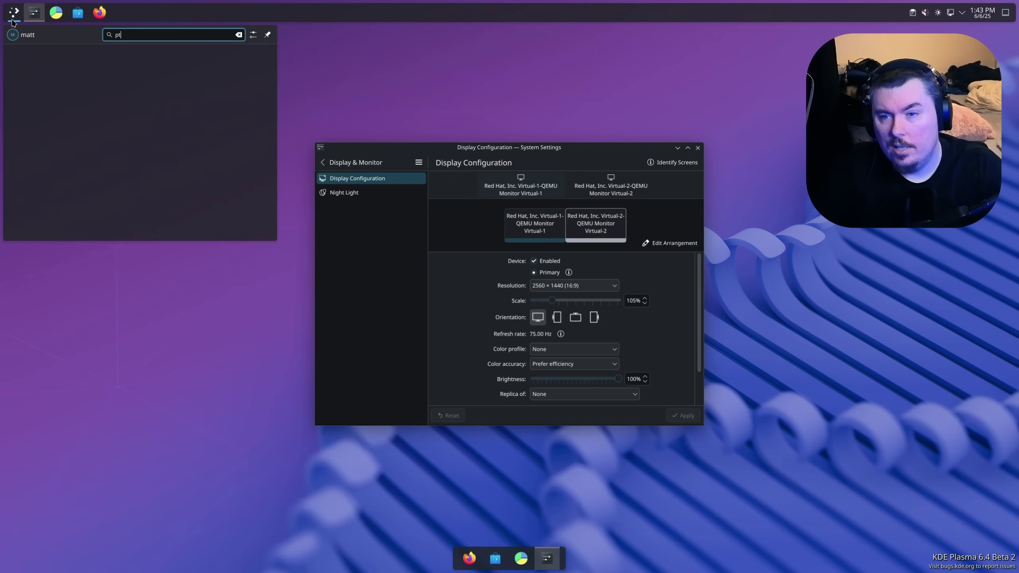
key(BackSpace)
text(term)
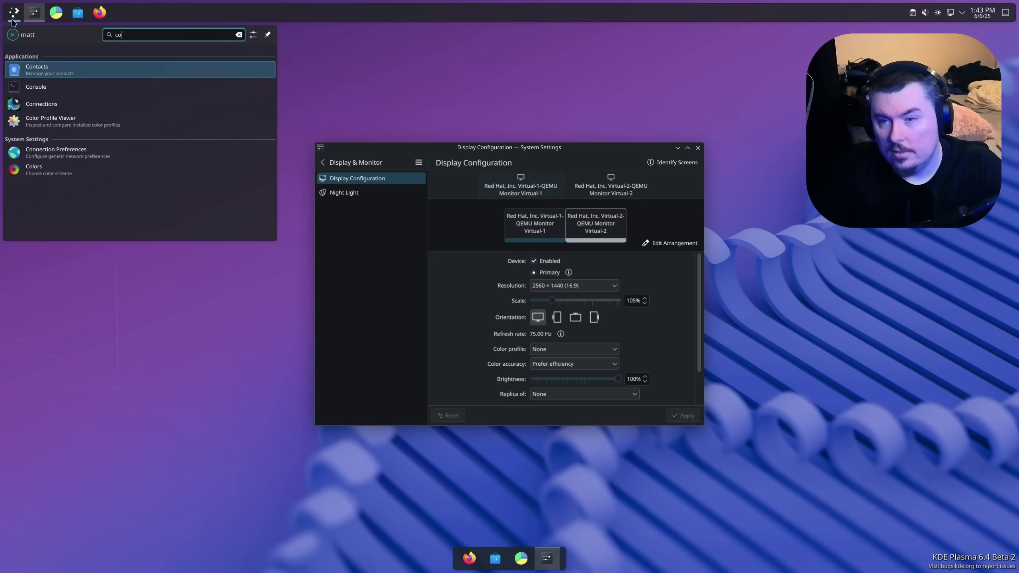
key(Down)
key(Return)
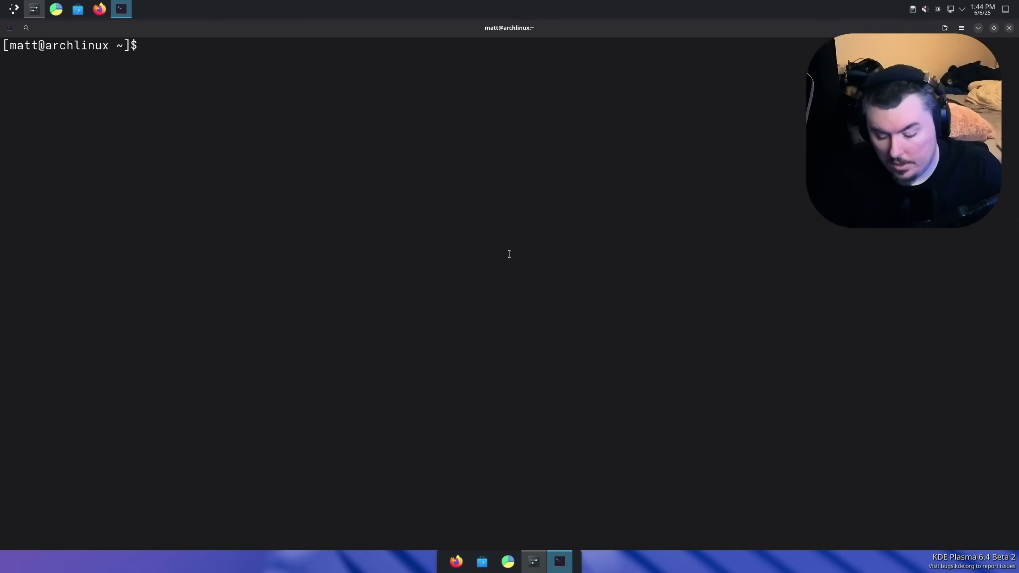
Run gnome-control-center in Konsole, get the GNOME/Unity-only error, and close the terminal
text(gnome-session)
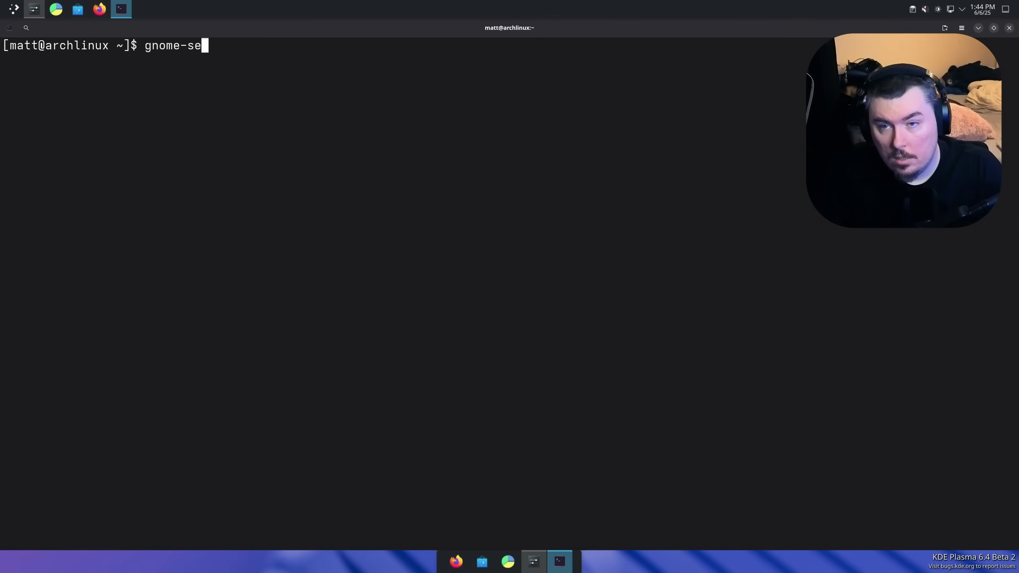
key(BackSpace)
key(BackSpace)
key(BackSpace)
key(BackSpace)
key(BackSpace)
key(BackSpace)
key(BackSpace)
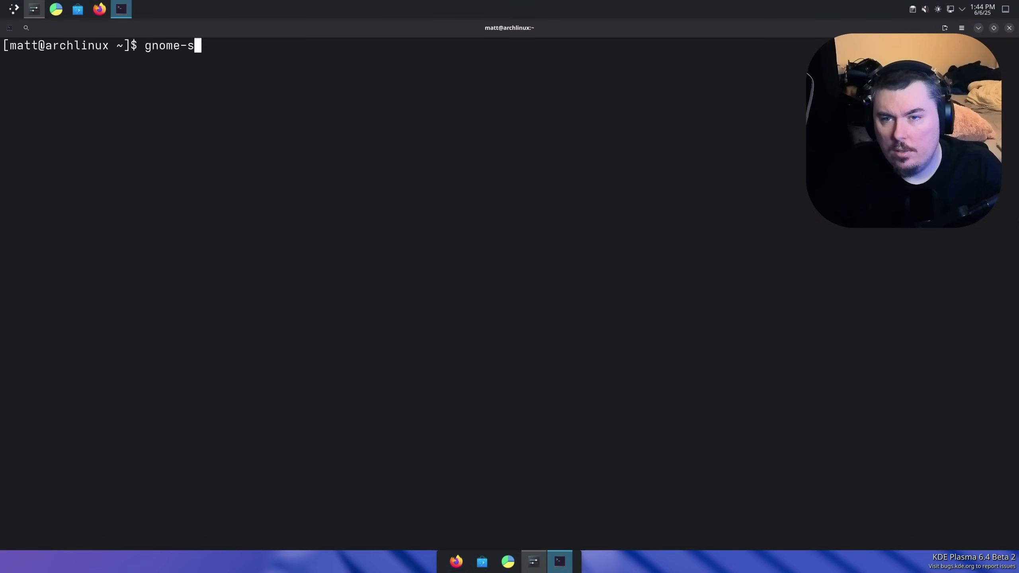
text(con)
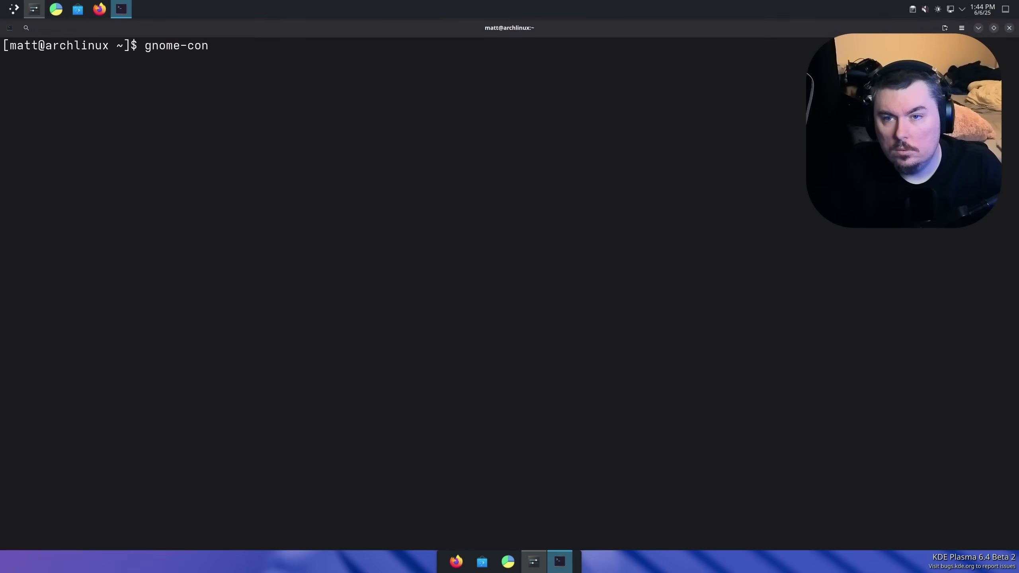
text(t)
key(Tab)
key(Return)
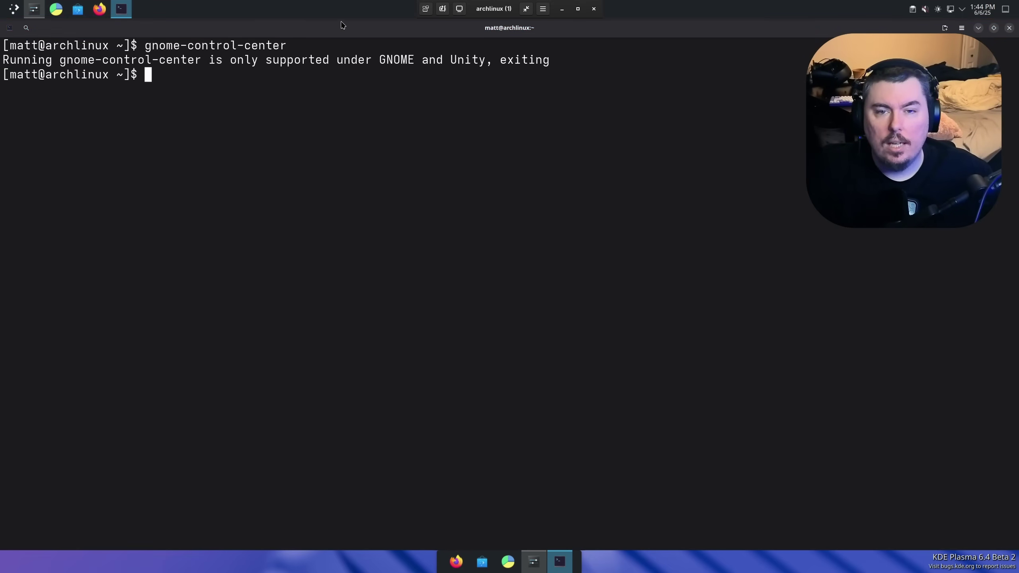
click(1011, 29)
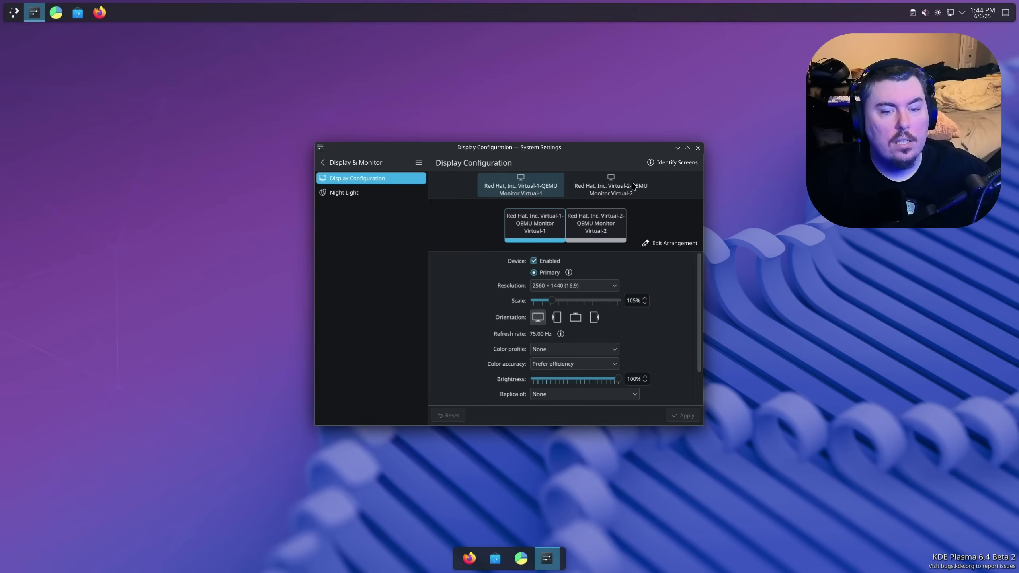
Maximize the System Settings window to show Virtual-1 at 2560 × 1440, 105%, 75.00 Hz
double_click(488, 146)
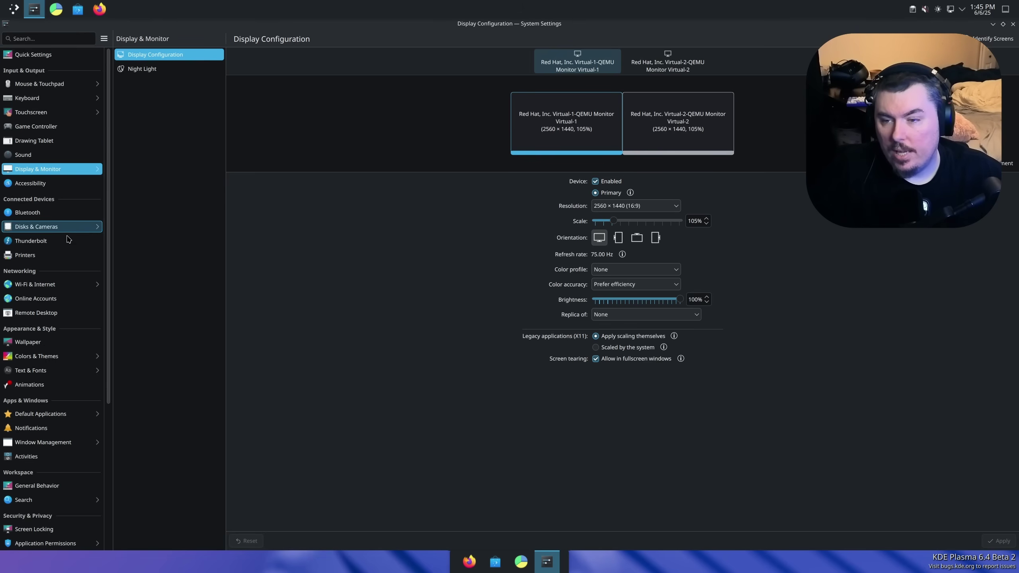
Look through Colors & Themes, the colour schemes and the wallpaper list, then view Animations
click(44, 356)
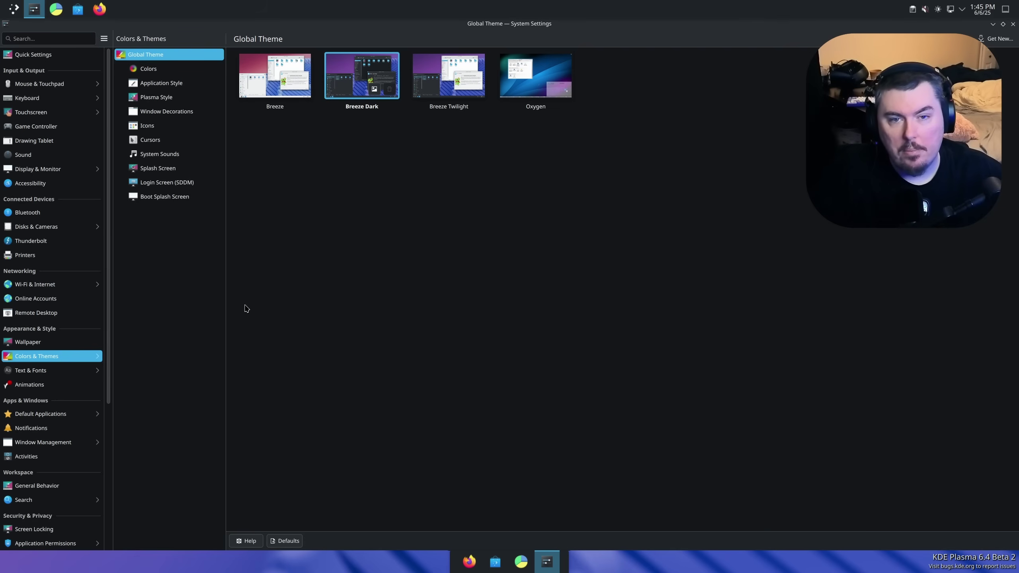
click(166, 71)
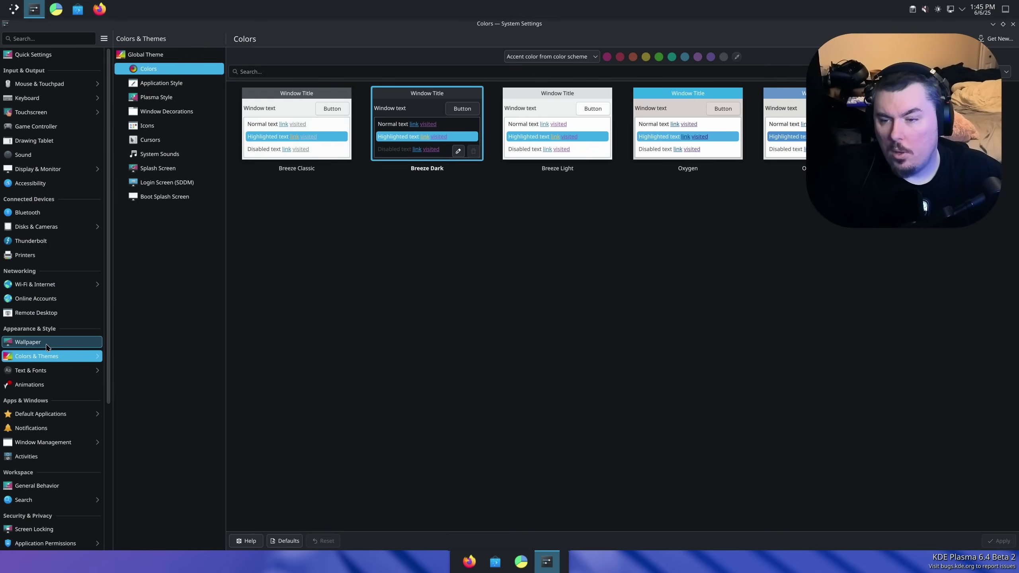
click(29, 341)
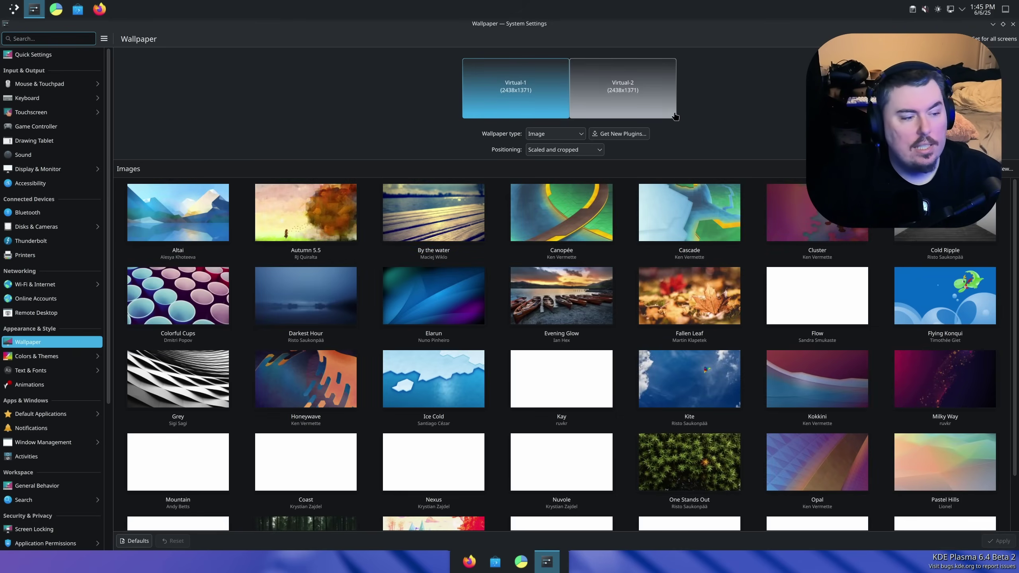
scroll(681, 270, down, 3)
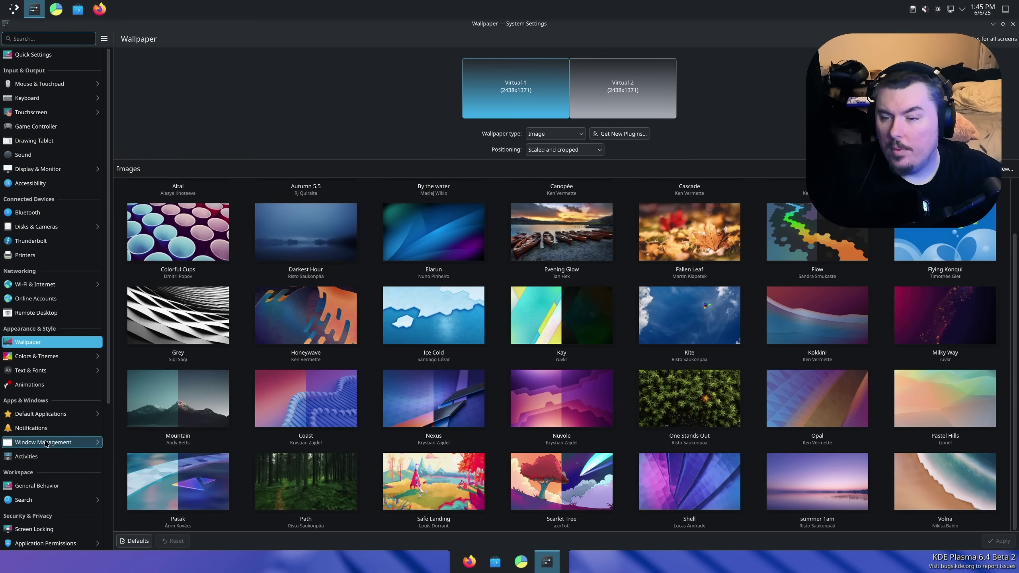
click(52, 387)
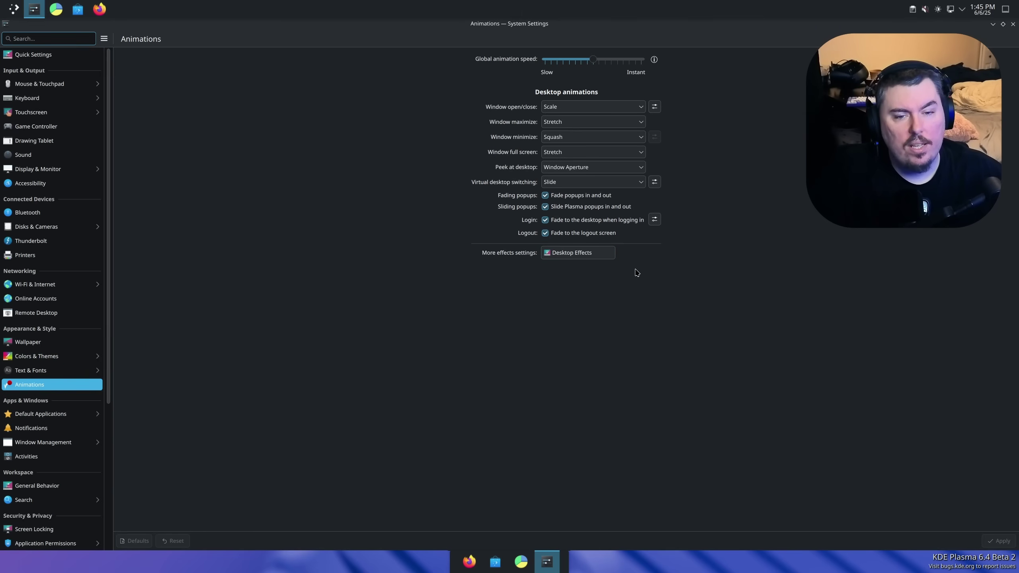
Show the full Desktop Effects list and scroll the sidebar down toward Date & Time
click(577, 252)
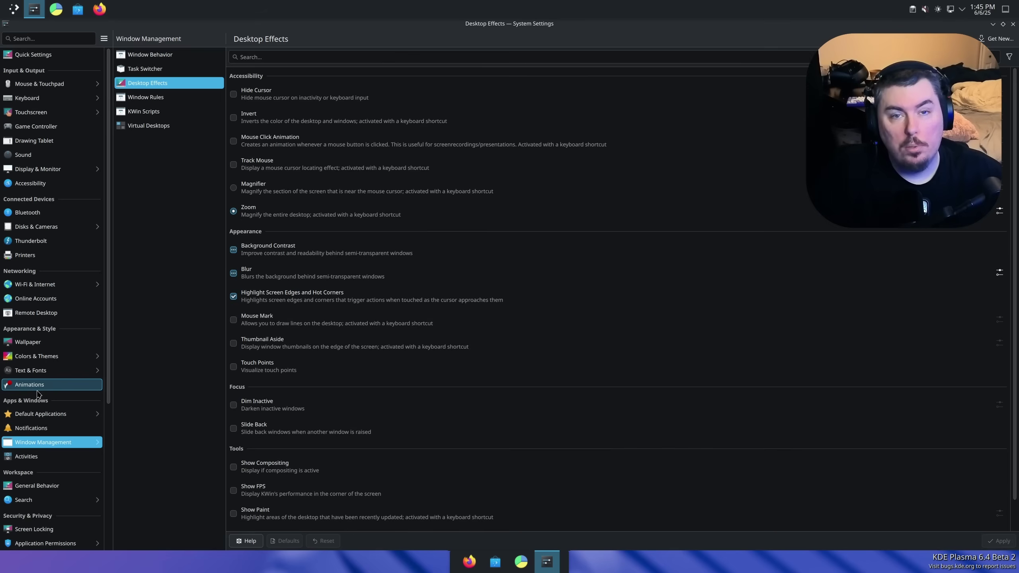
scroll(39, 393, down, 8)
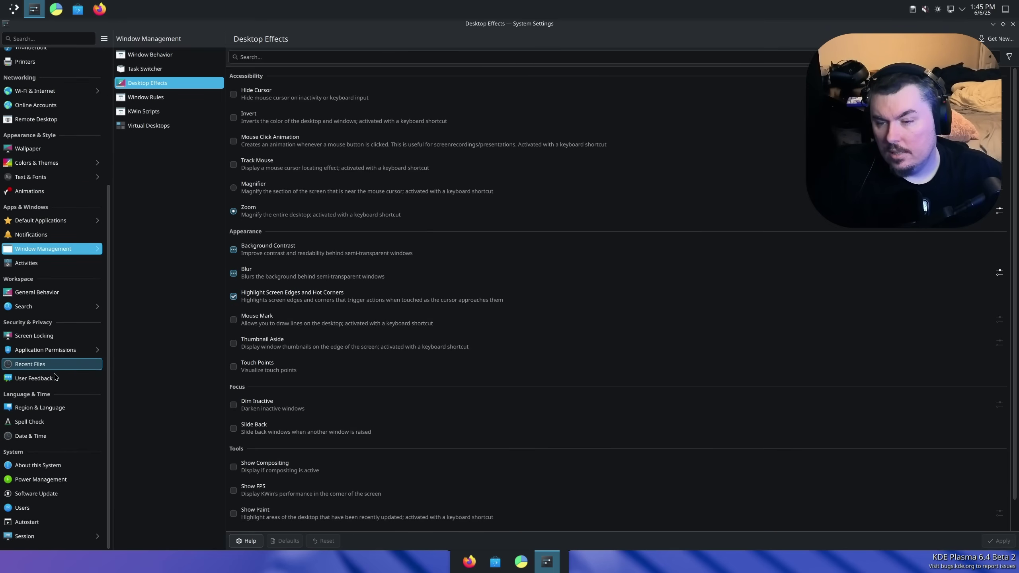
Set the time zone to America/Halifax on the Time Zone map and apply it
click(48, 438)
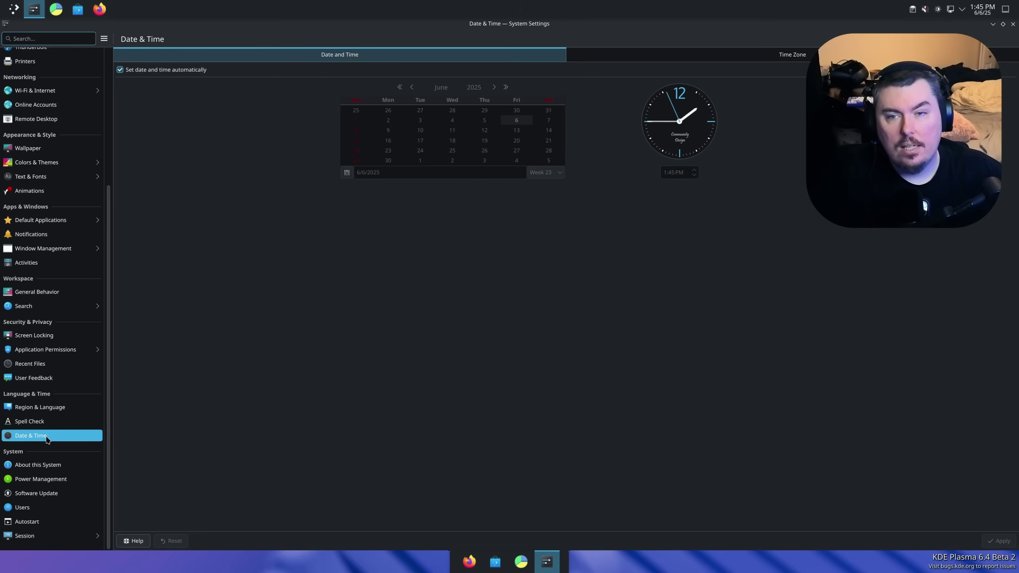
click(717, 57)
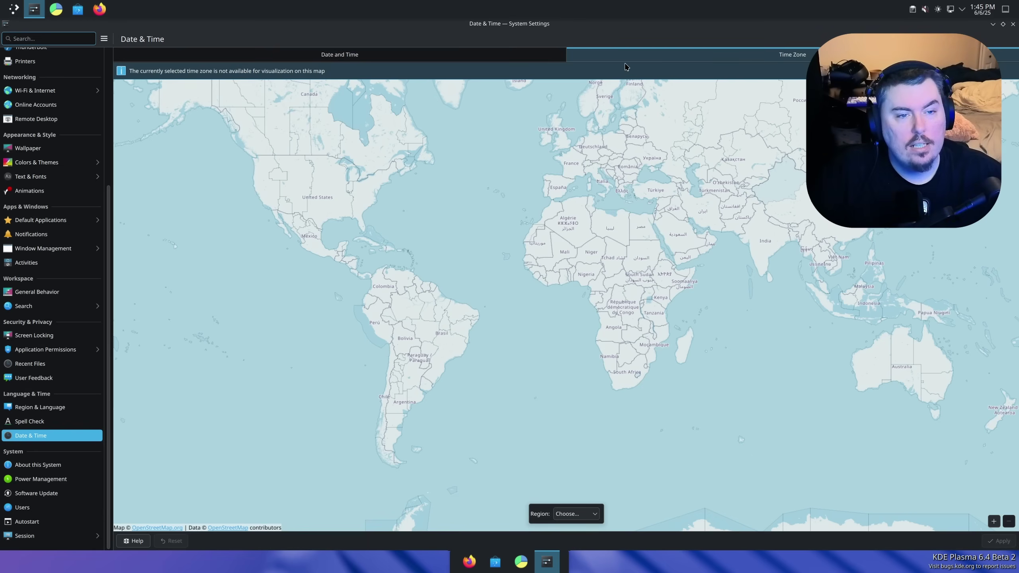
click(412, 170)
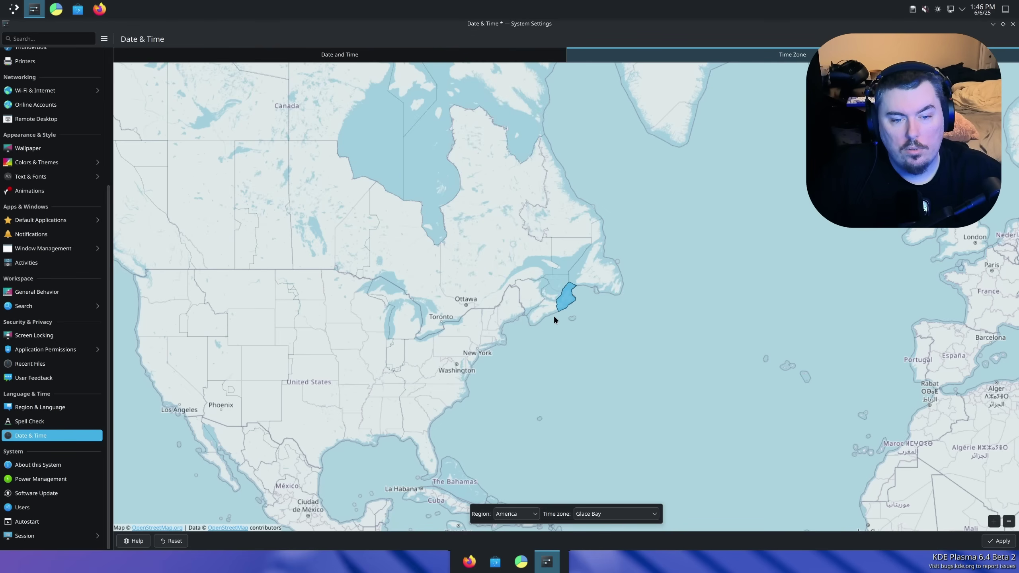
click(554, 316)
click(999, 541)
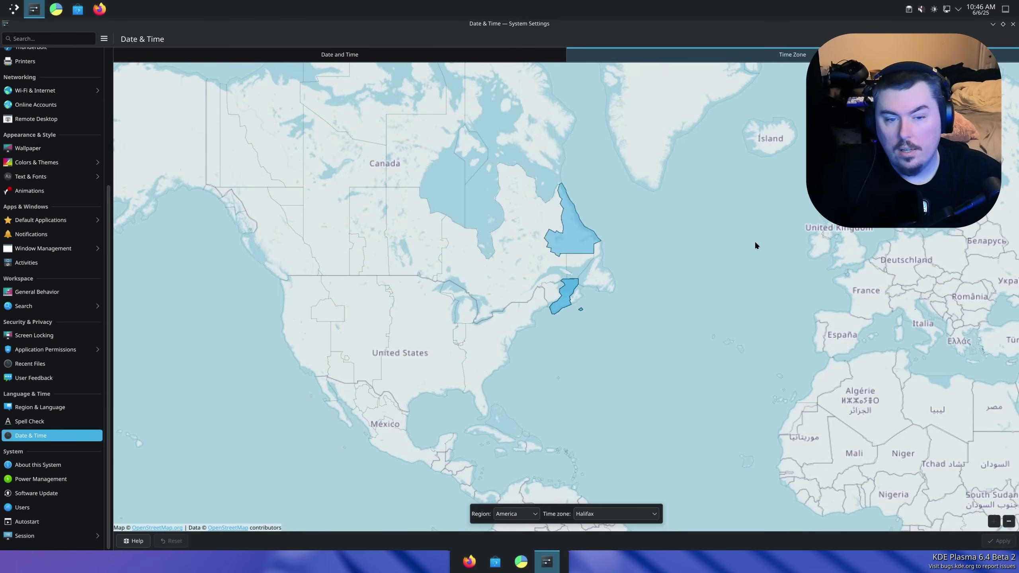
Pan the world map across Europe, Asia and North America, then view About this System
drag(765, 328, 148, 279)
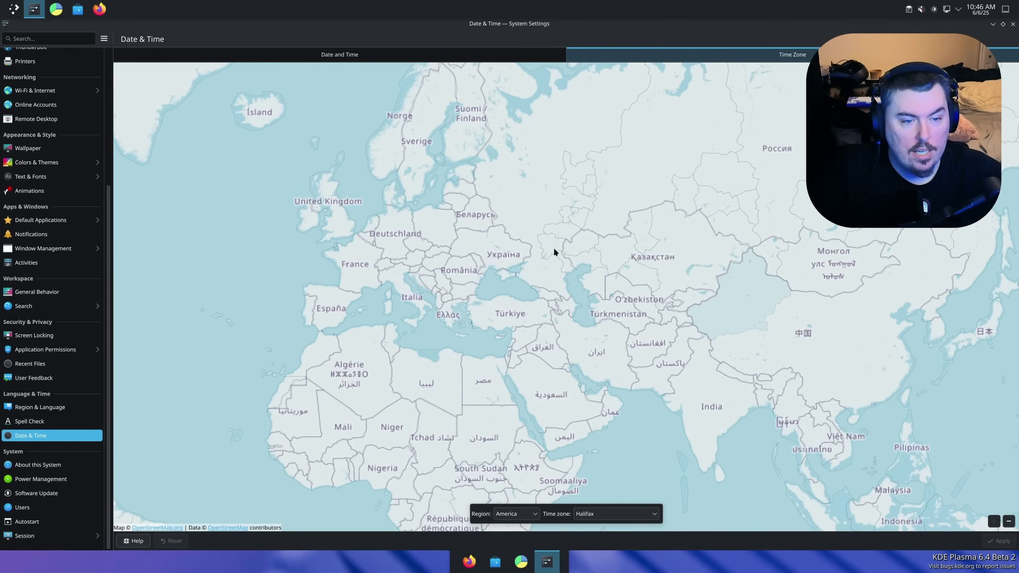
drag(552, 251, 409, 434)
drag(358, 282, 664, 126)
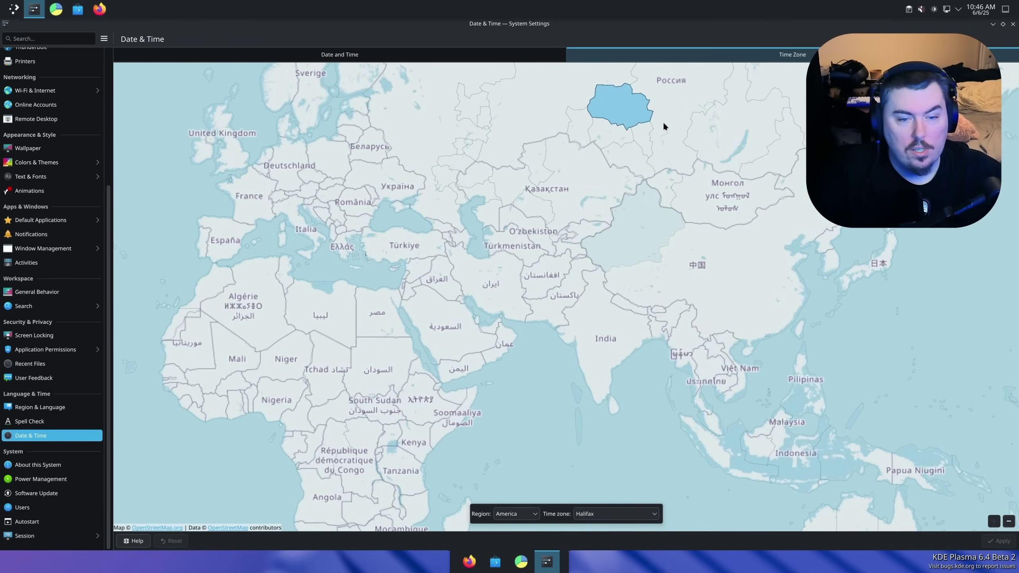
drag(345, 217, 643, 216)
drag(389, 217, 891, 360)
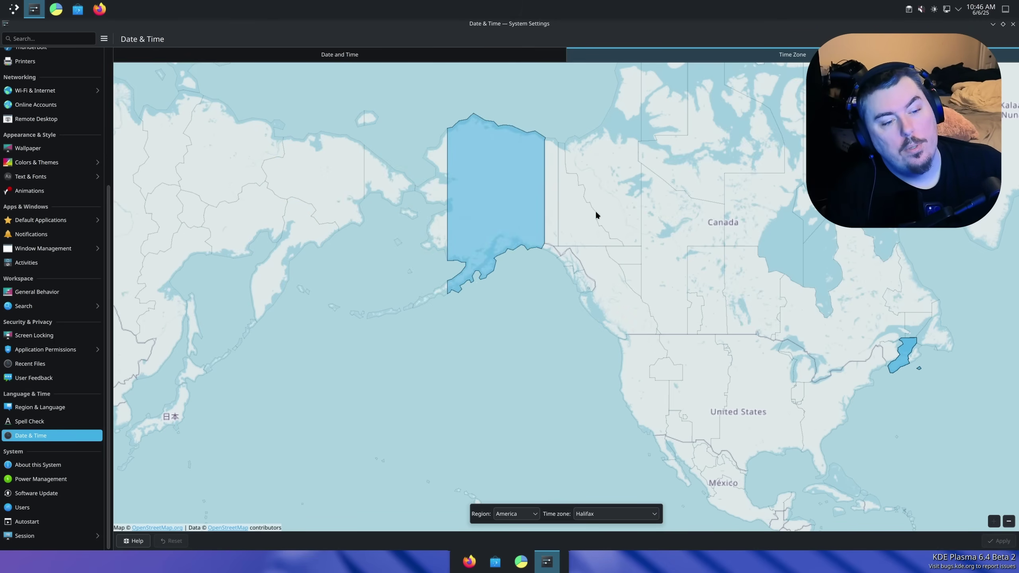
drag(921, 275, 273, 125)
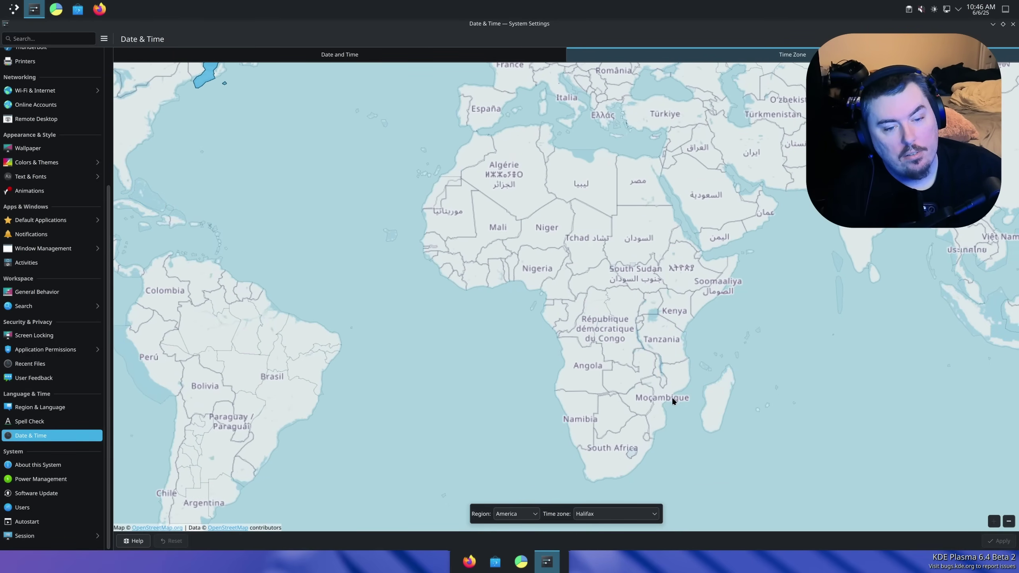
drag(382, 195, 918, 387)
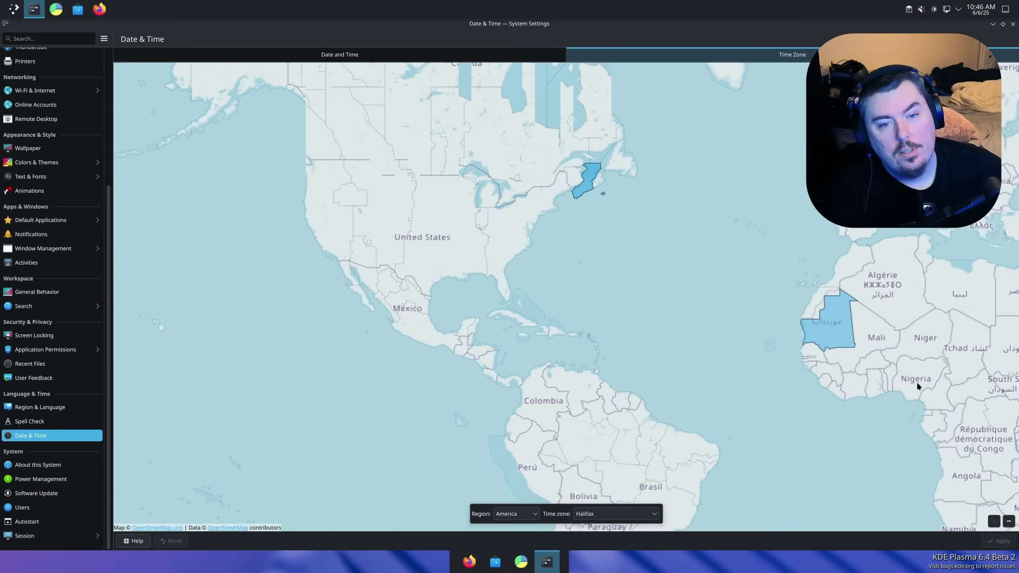
drag(296, 131, 814, 445)
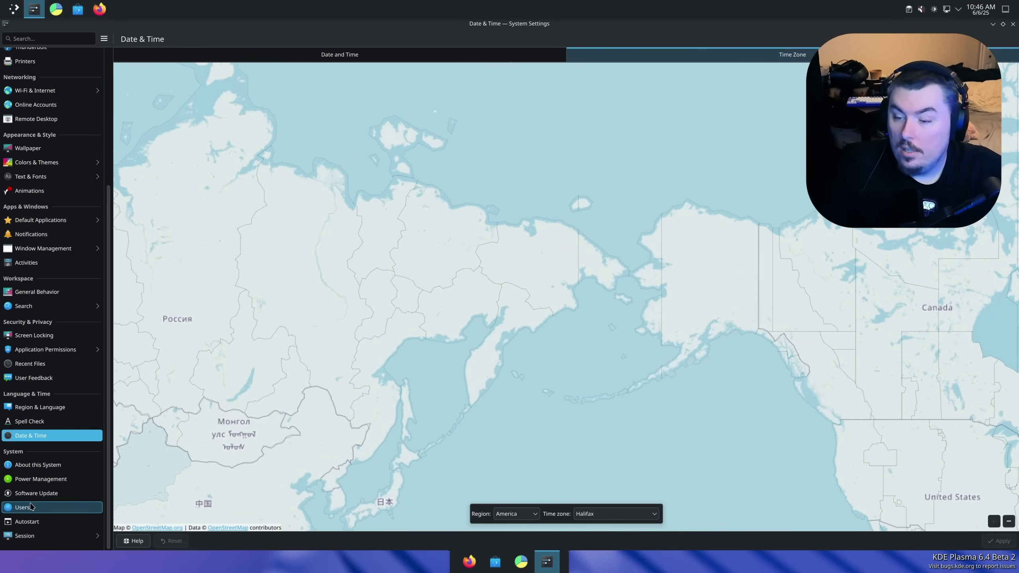
click(82, 465)
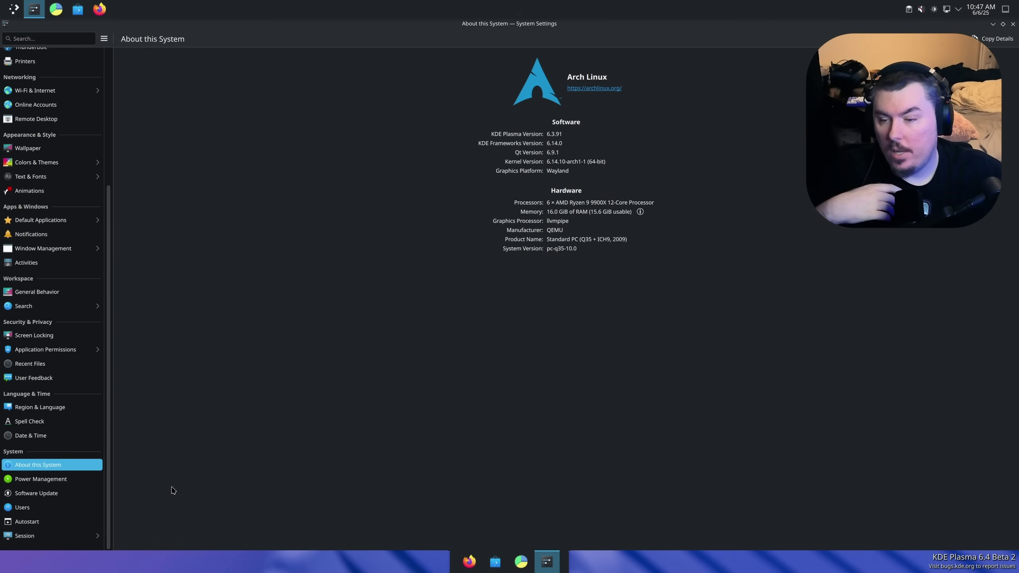
Browse Power Management, Software Update, Users, Session and Default Applications, then close System Settings
click(60, 479)
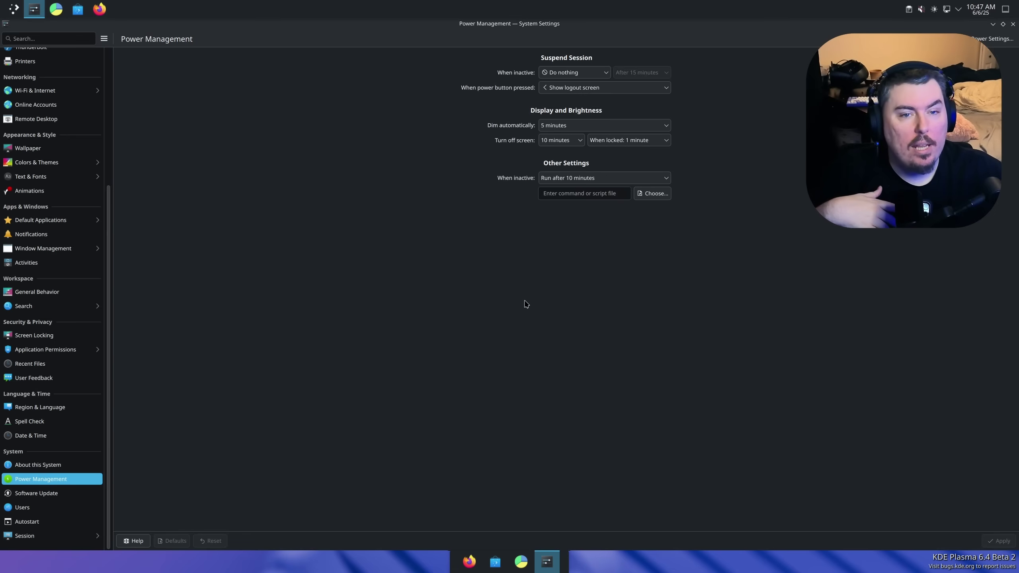
click(67, 492)
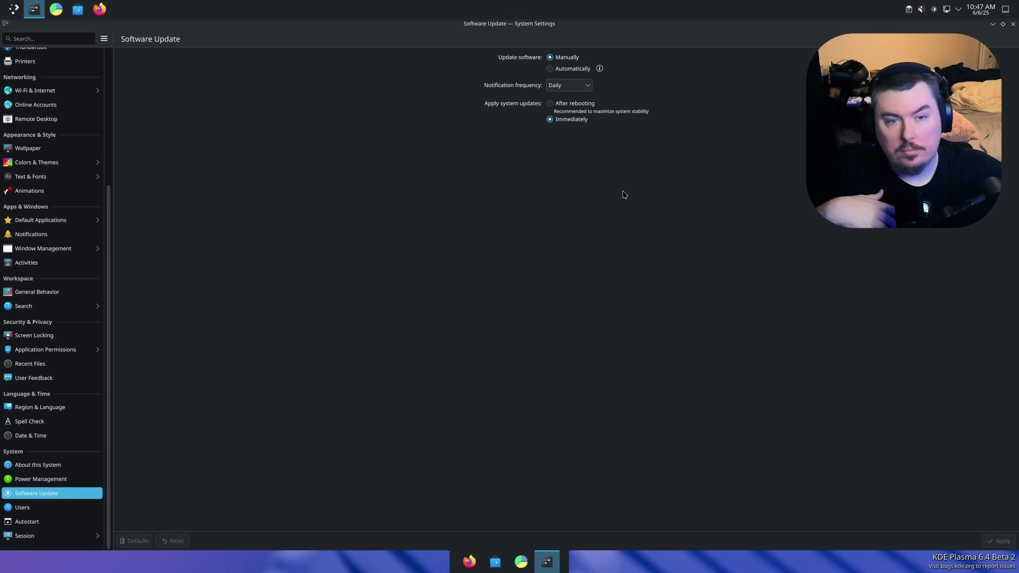
click(69, 509)
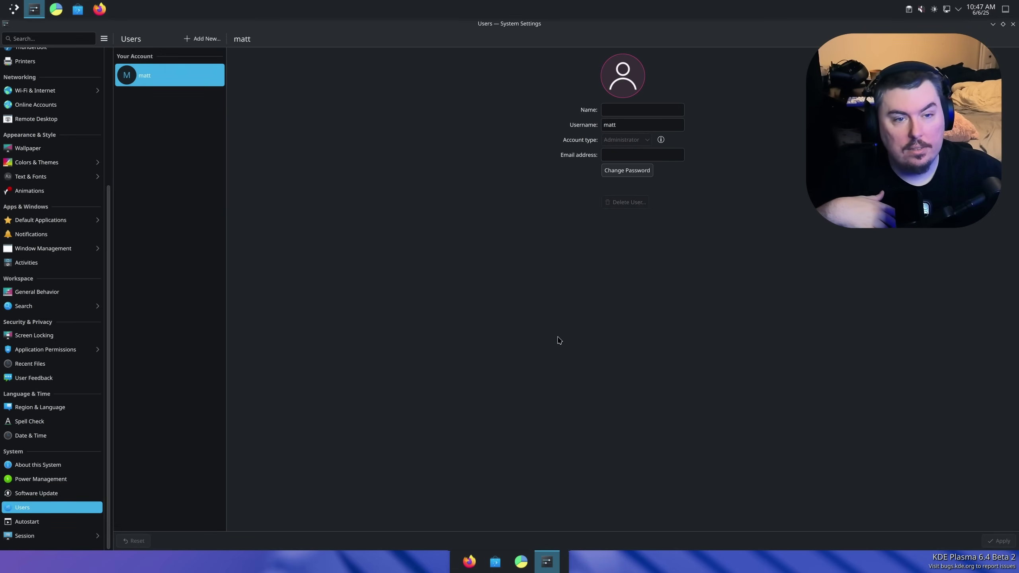
click(32, 536)
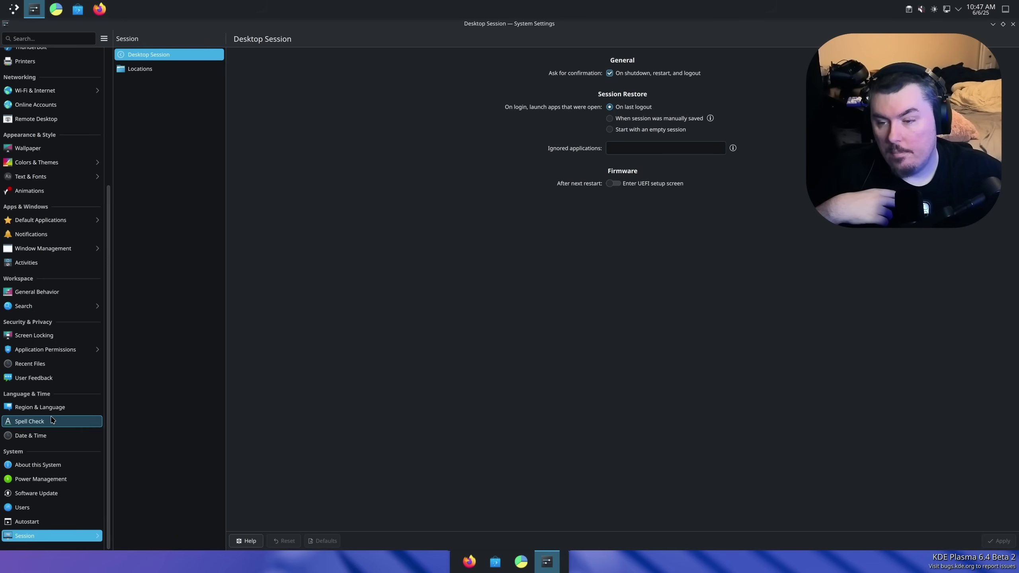
click(38, 220)
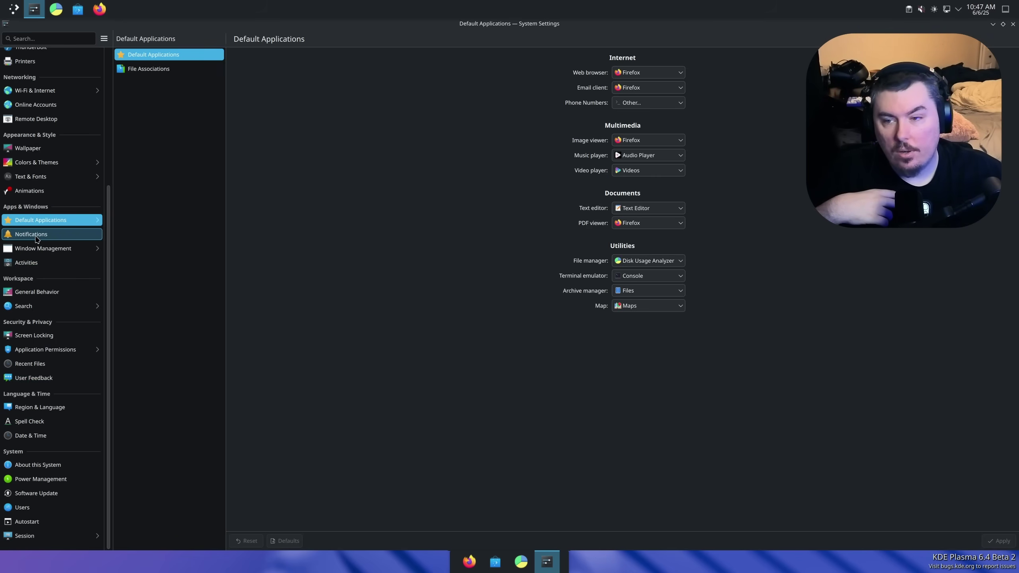
scroll(47, 246, up, 5)
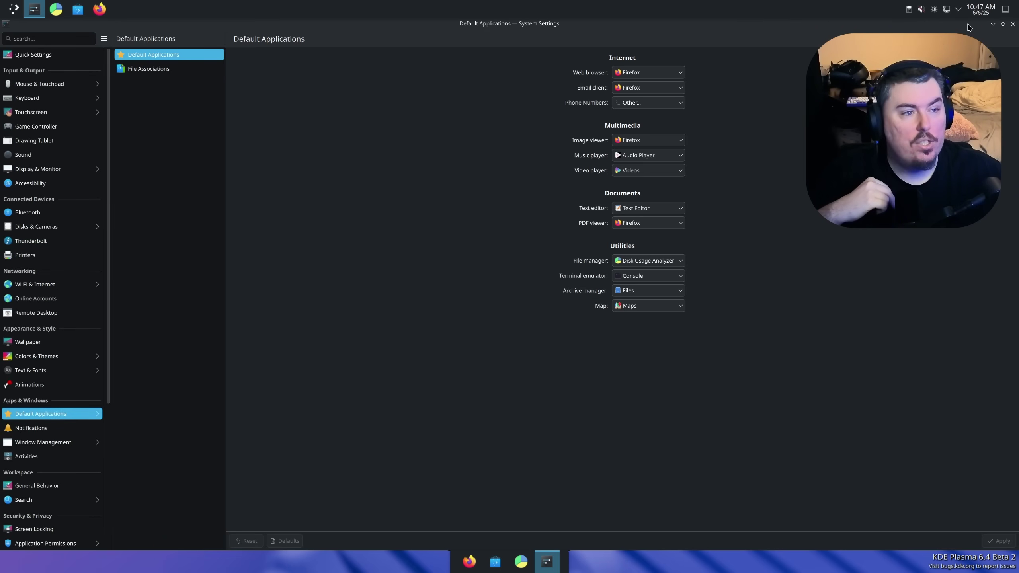
click(1013, 23)
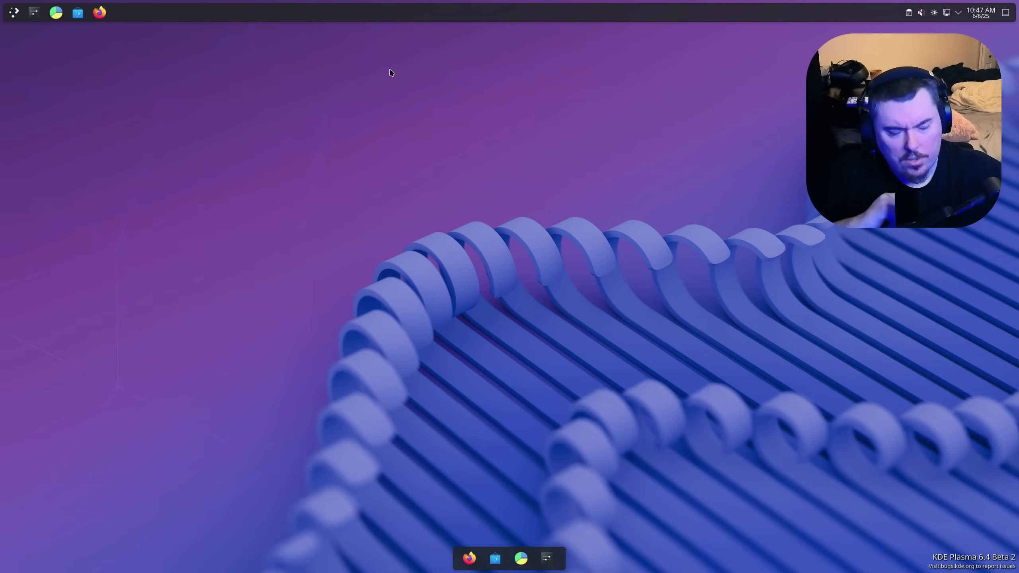
Rearrange the dock icons with Firefox third, then launch Firefox and move its window off screen
drag(520, 558, 617, 570)
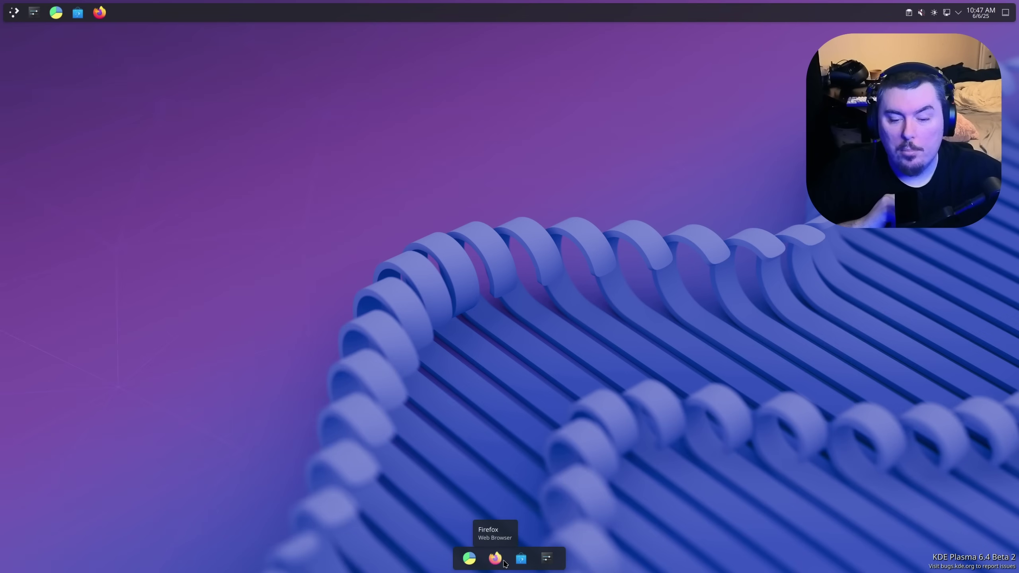
drag(501, 562, 530, 560)
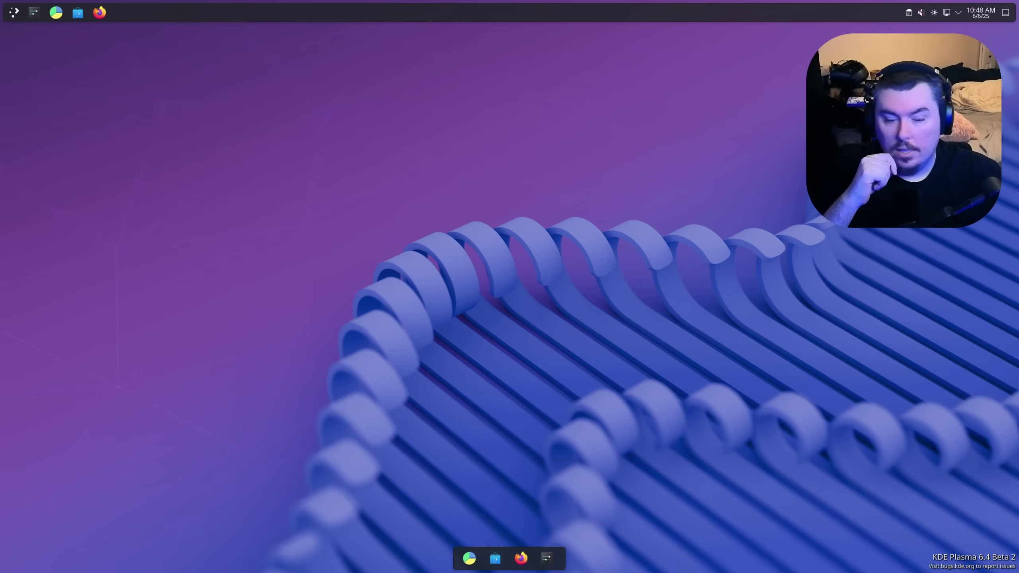
click(520, 559)
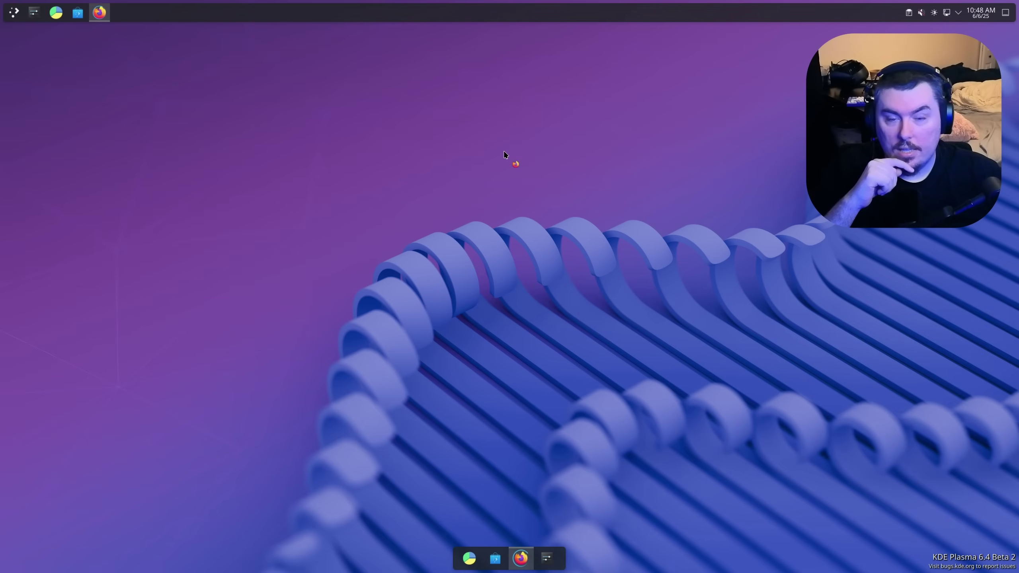
key(ctrl+super+Left)
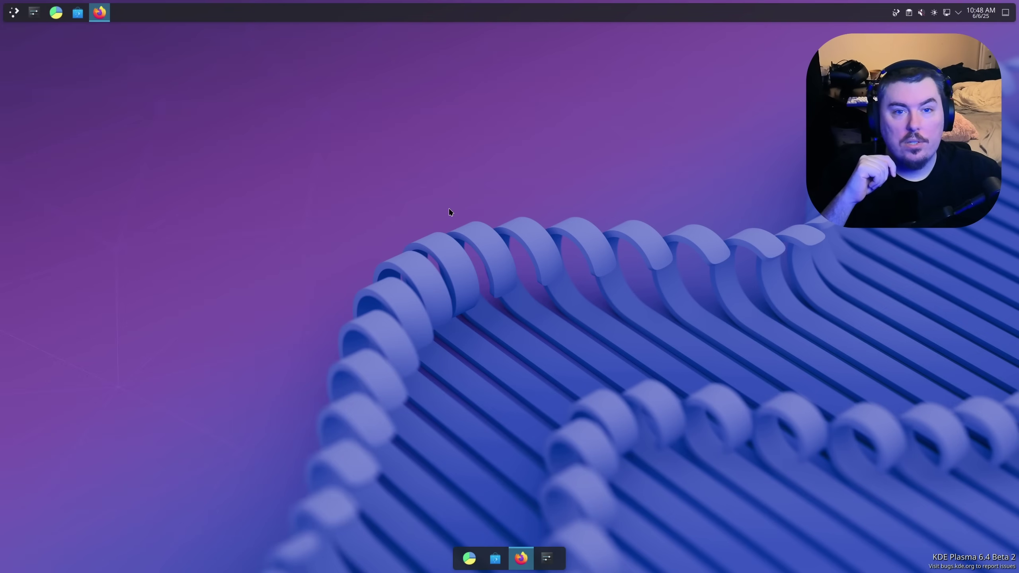
Open Discover and install VLC from Flathub via the Most Popular list
click(495, 558)
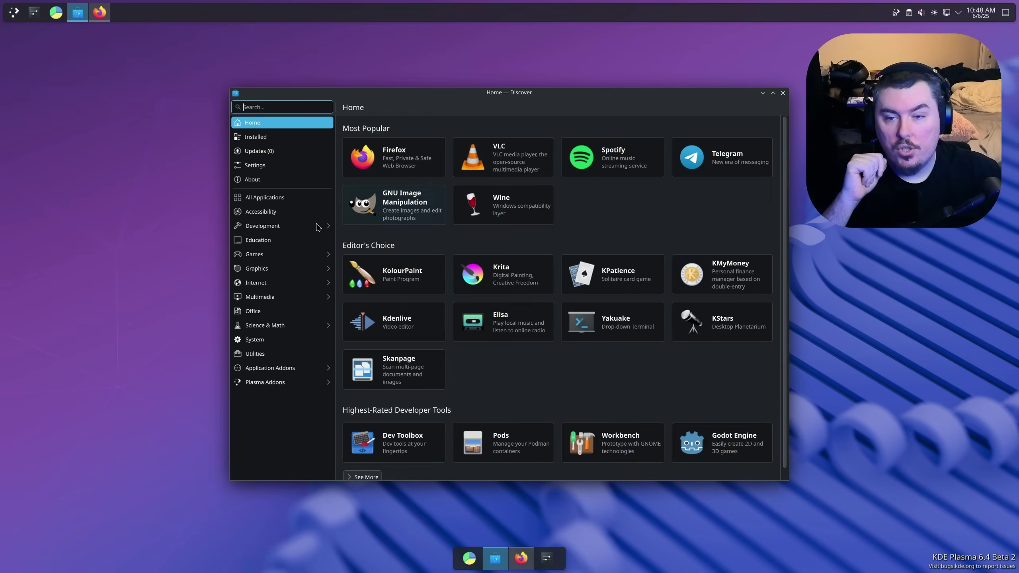
click(521, 168)
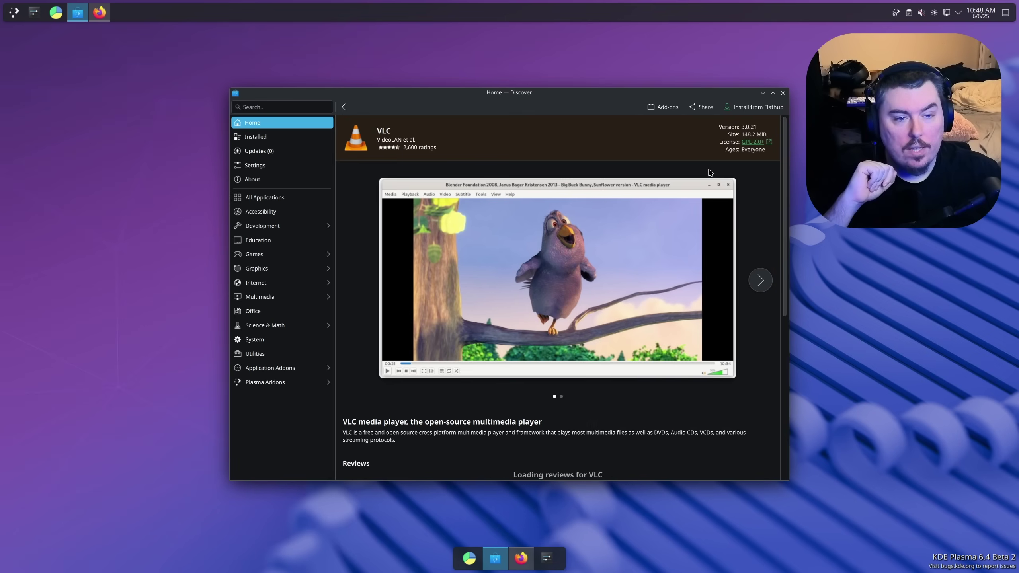
click(750, 109)
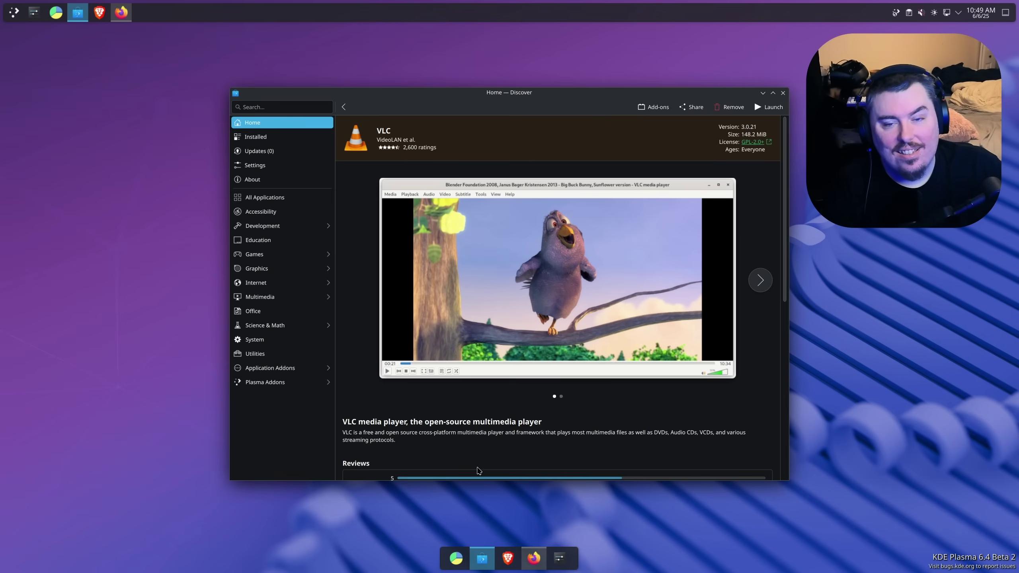
Close the Discover window
click(782, 94)
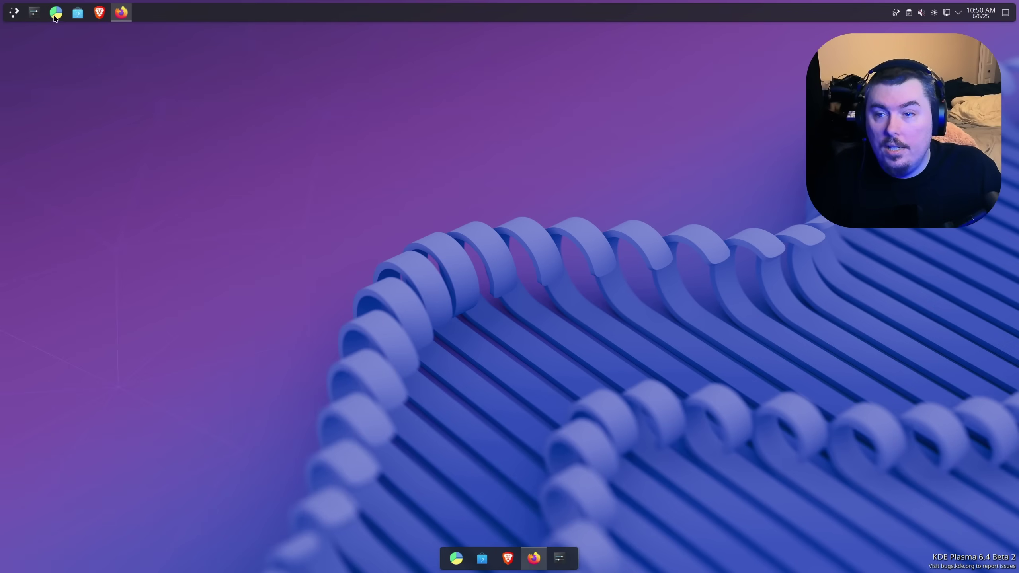
Launch Octopi from the application launcher by searching 'oc'
click(14, 12)
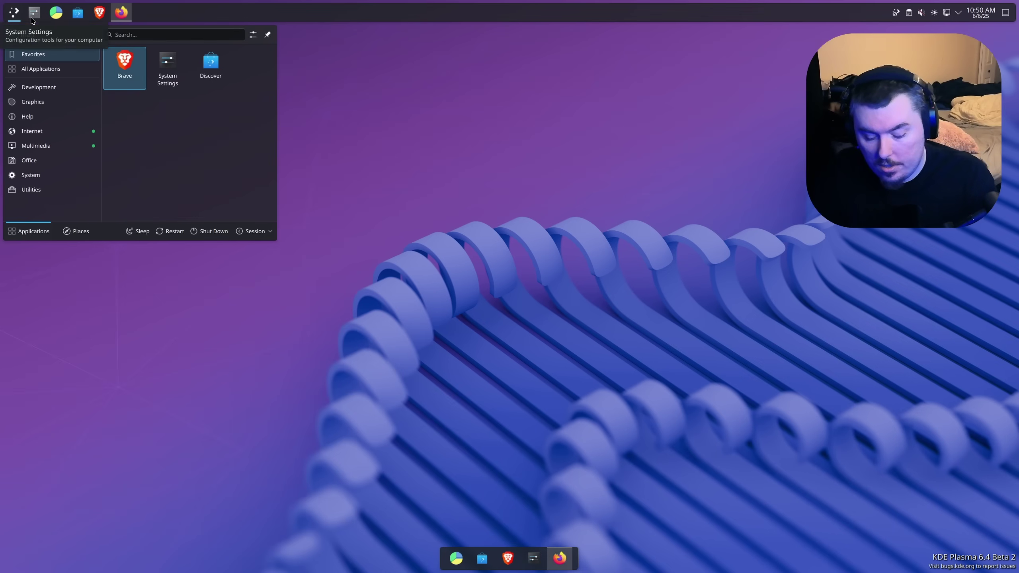
text(oc)
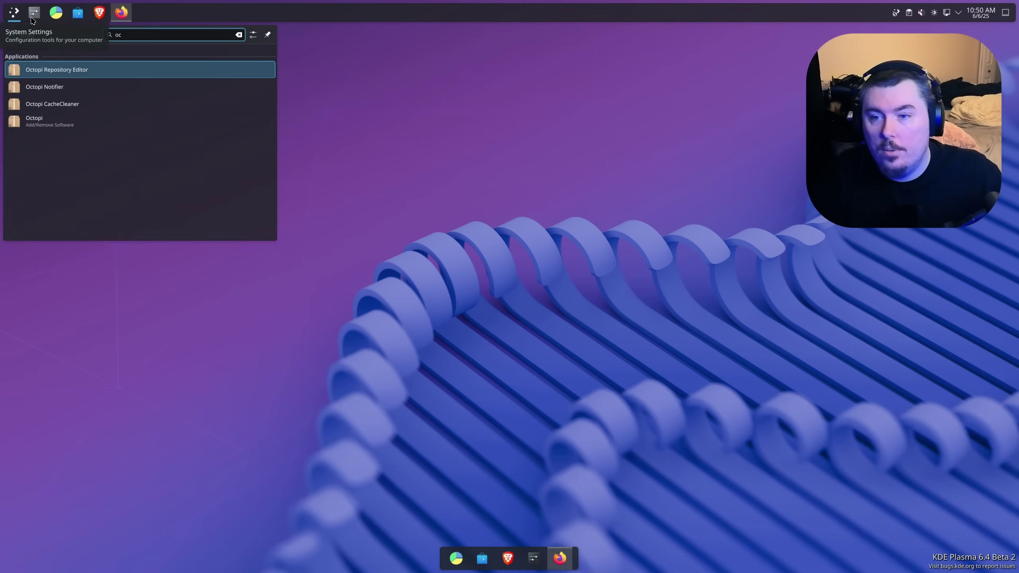
click(44, 122)
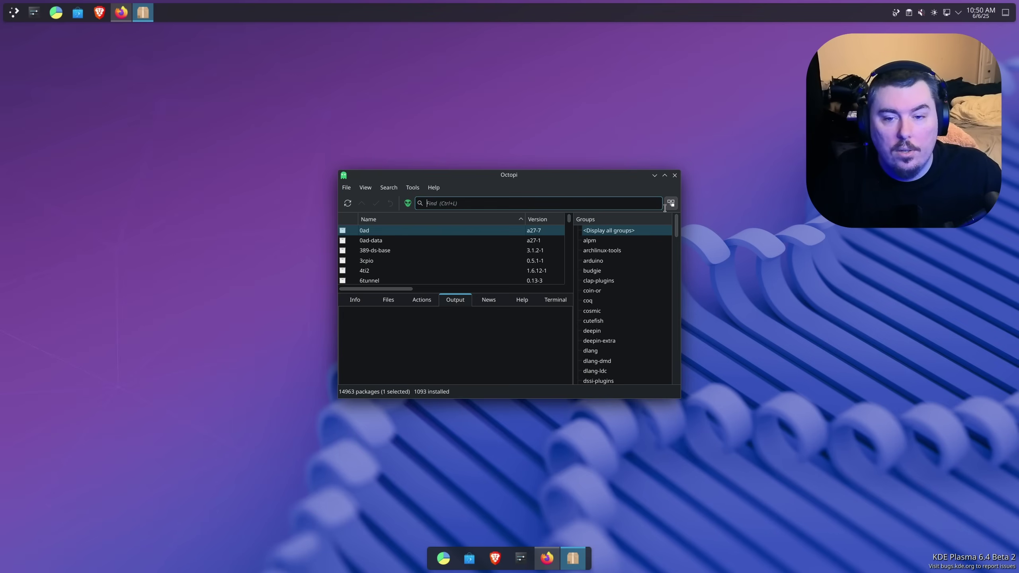
click(345, 176)
click(346, 177)
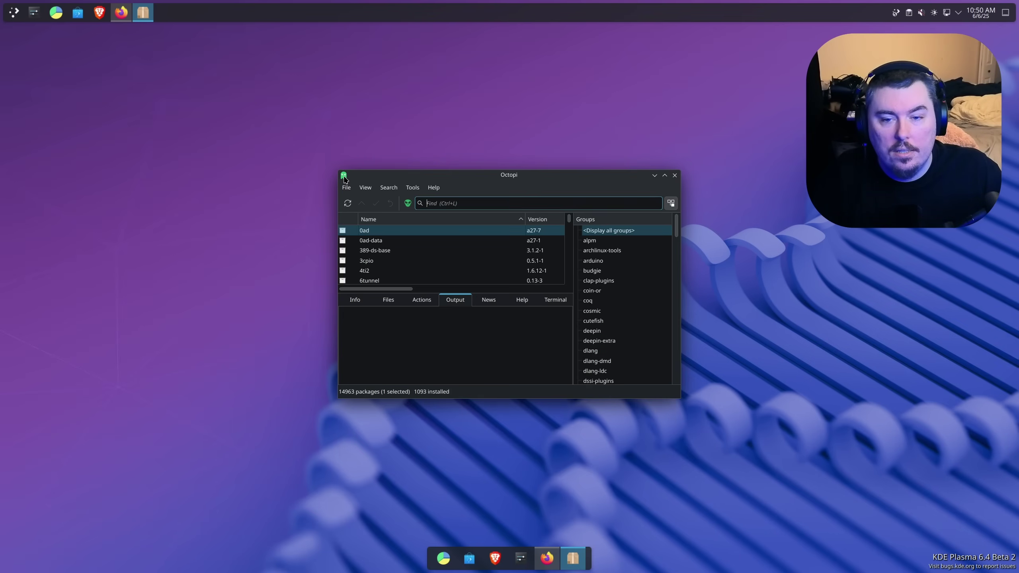
click(346, 177)
click(346, 177)
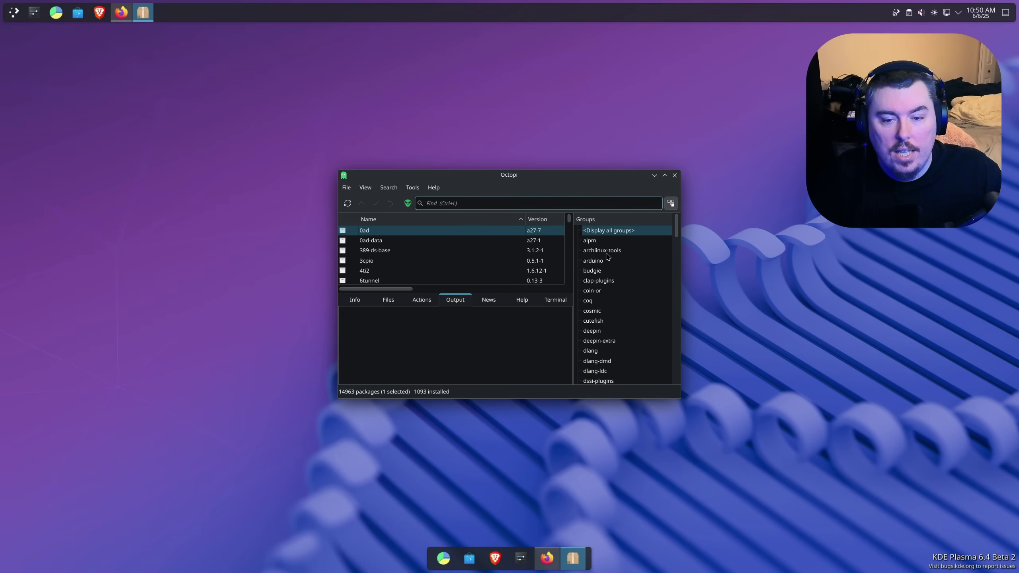
Switch Octopi to AUR searching and search for 'spotify', listing 135 packages
click(671, 203)
click(671, 202)
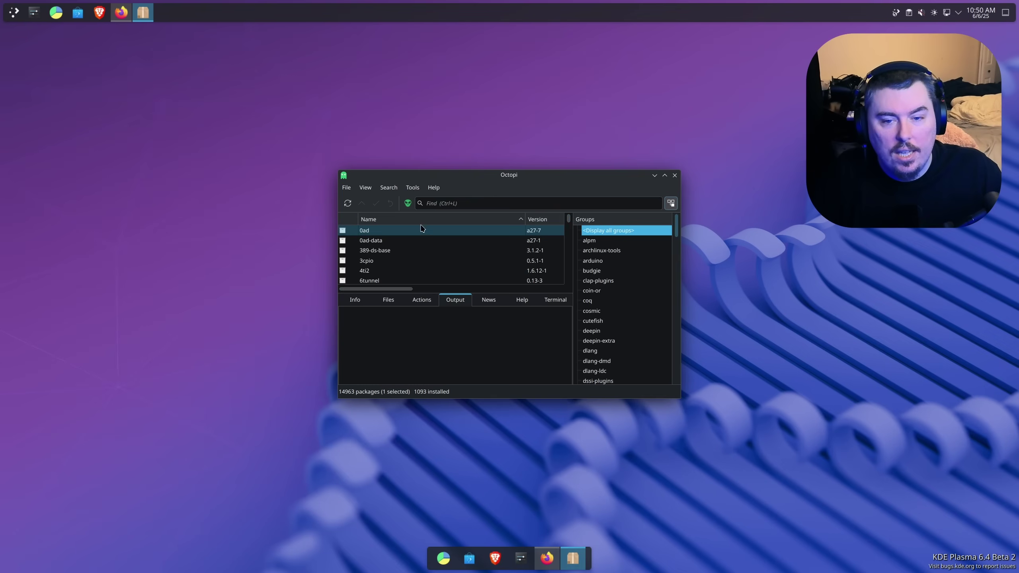
click(408, 203)
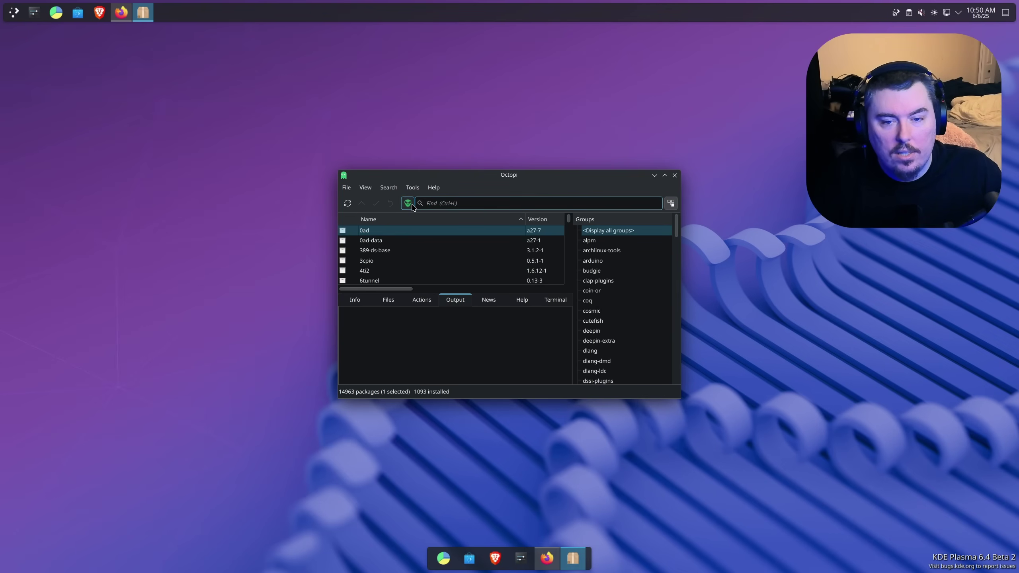
click(408, 202)
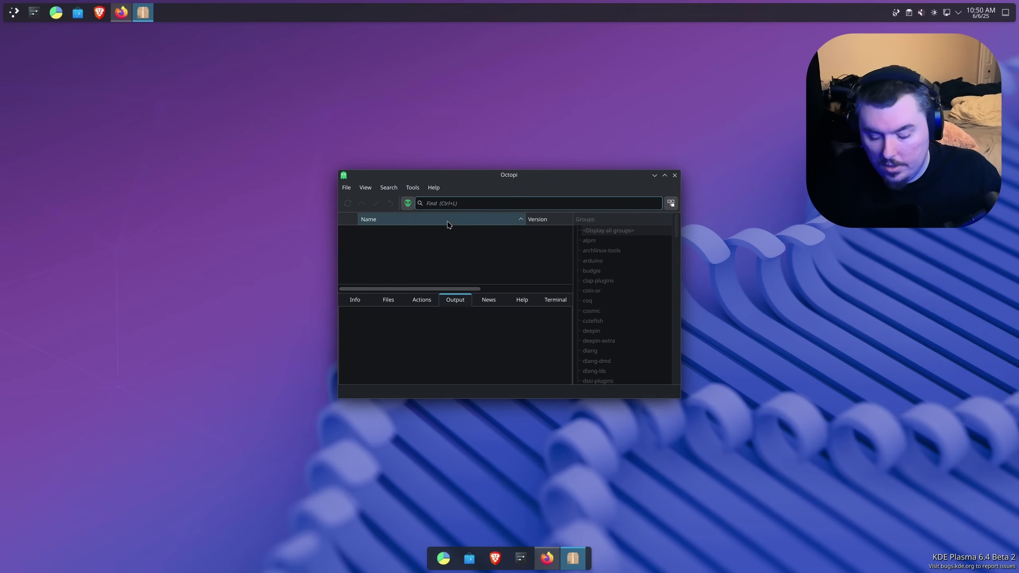
text(spot)
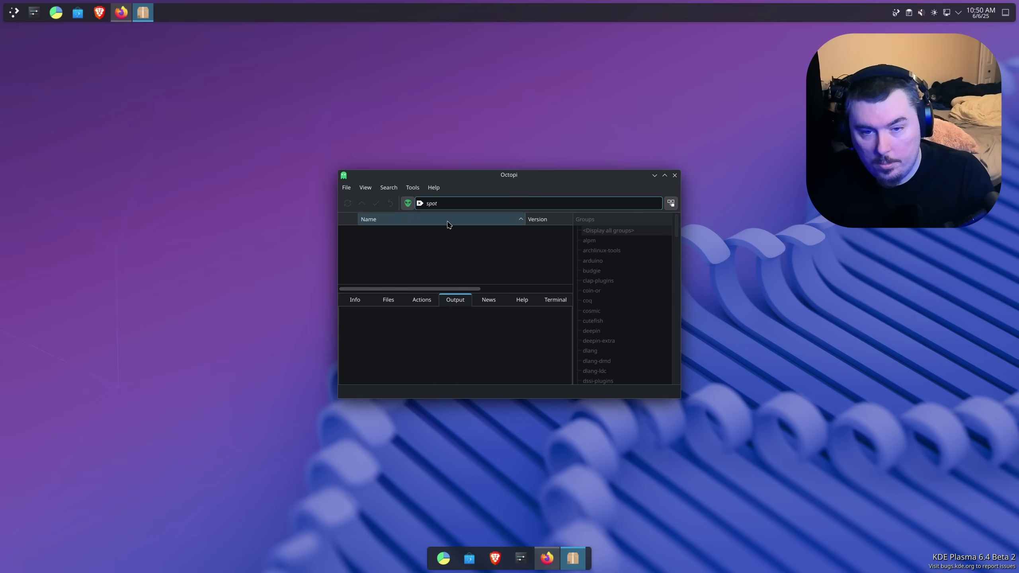
text(ify)
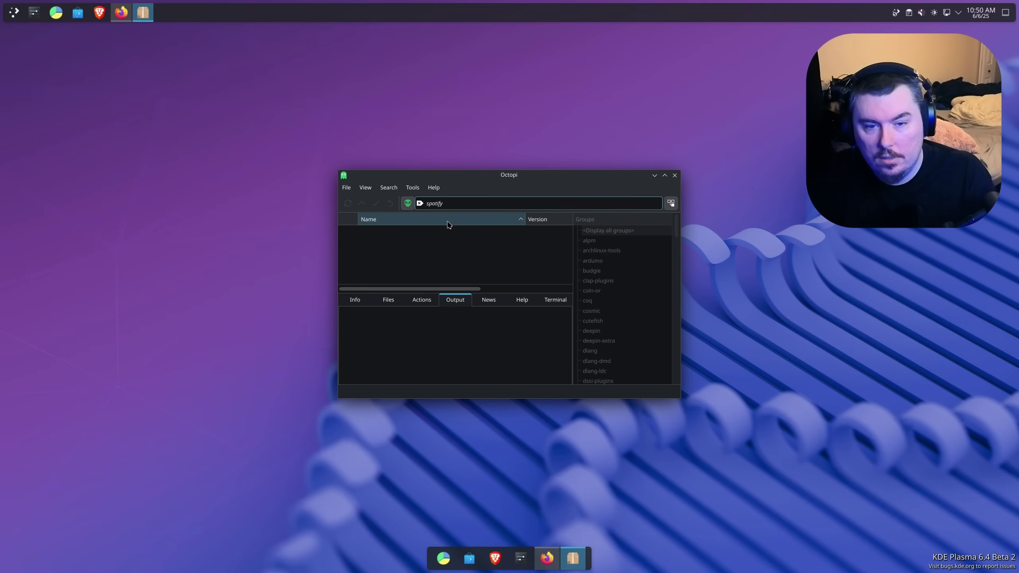
key(Return)
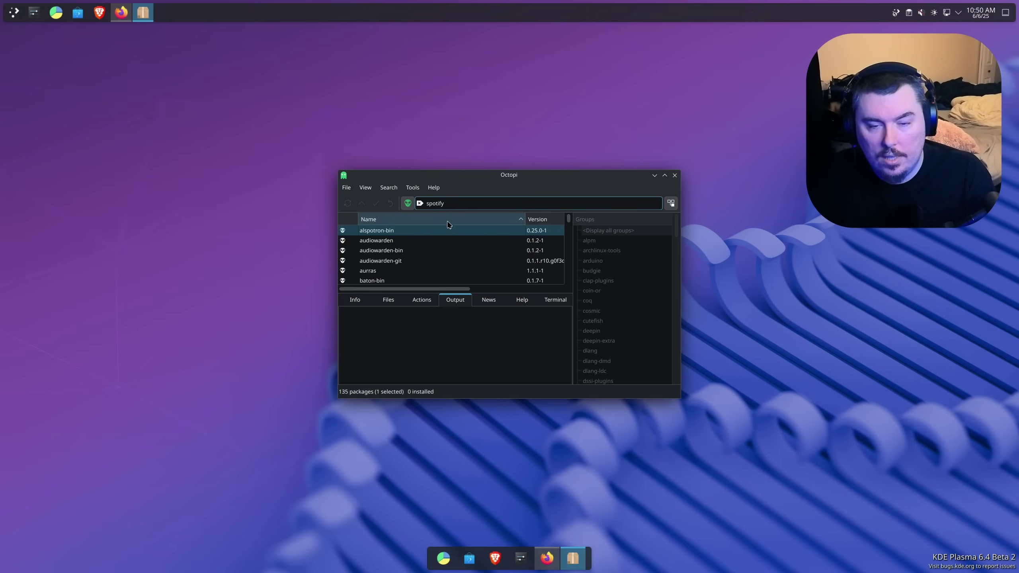
Maximize Octopi, scroll through the spotify results, then close the window
double_click(493, 181)
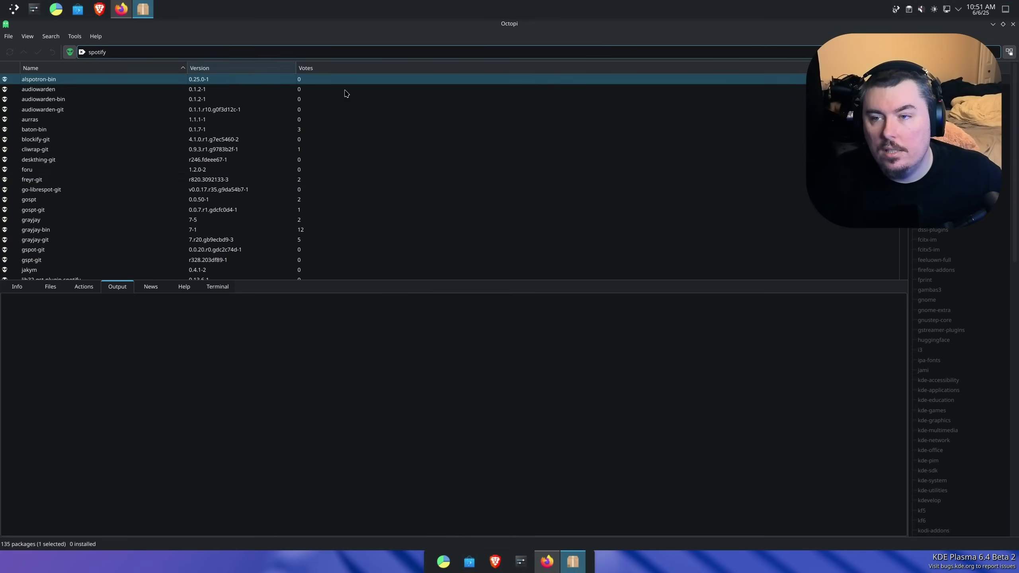
scroll(211, 195, down, 5)
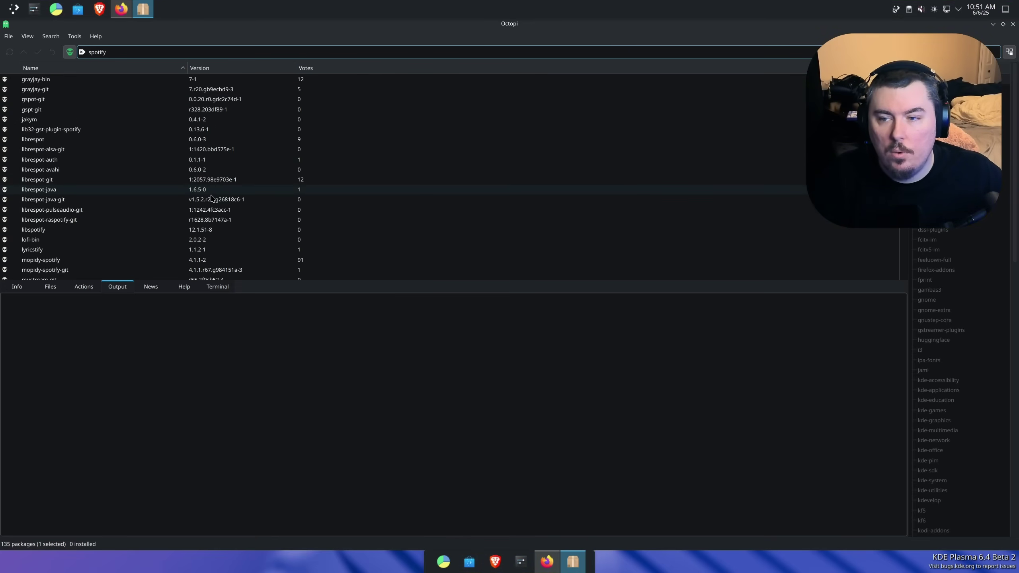
scroll(211, 198, down, 20)
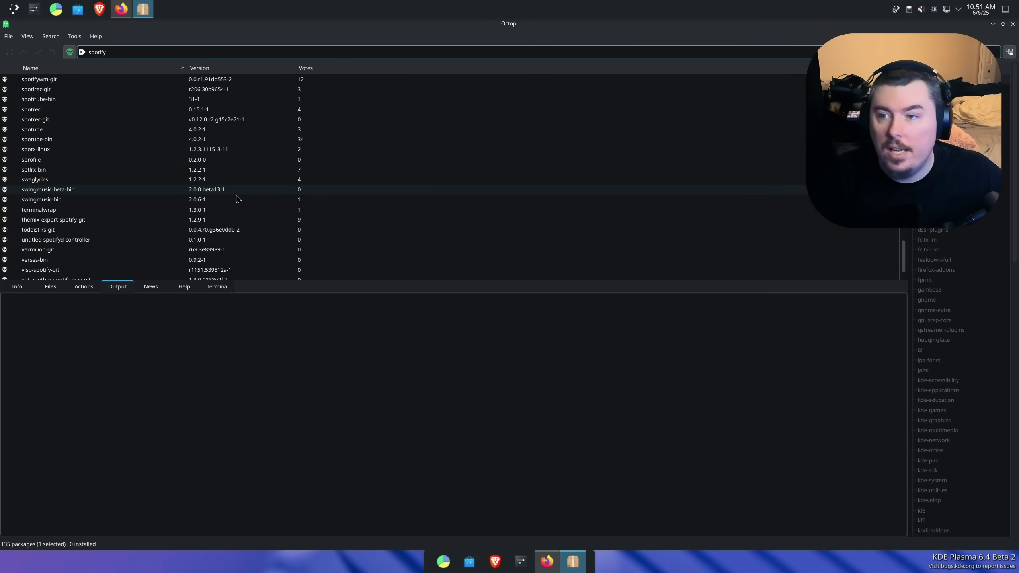
scroll(238, 199, down, 2)
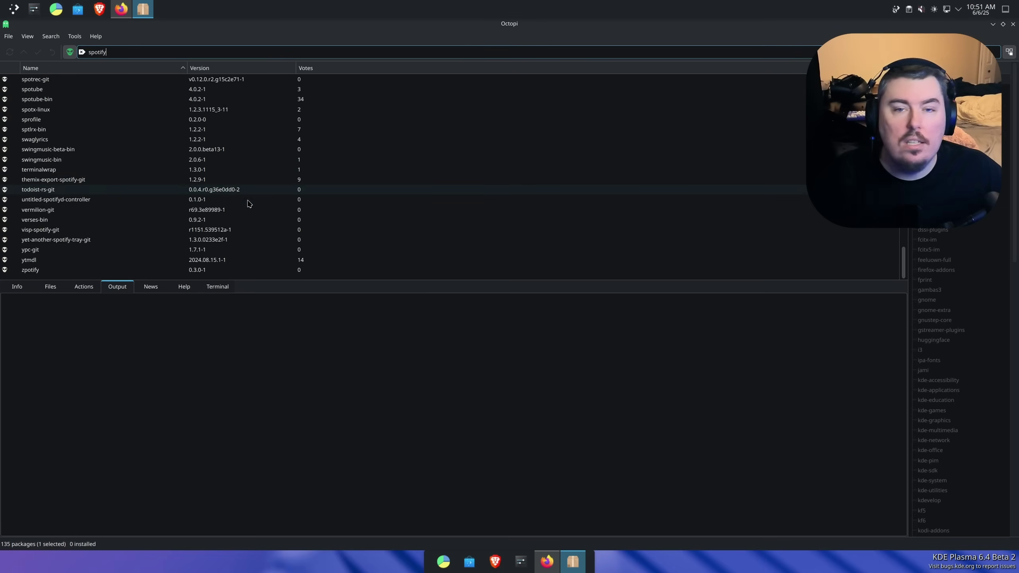
click(1013, 25)
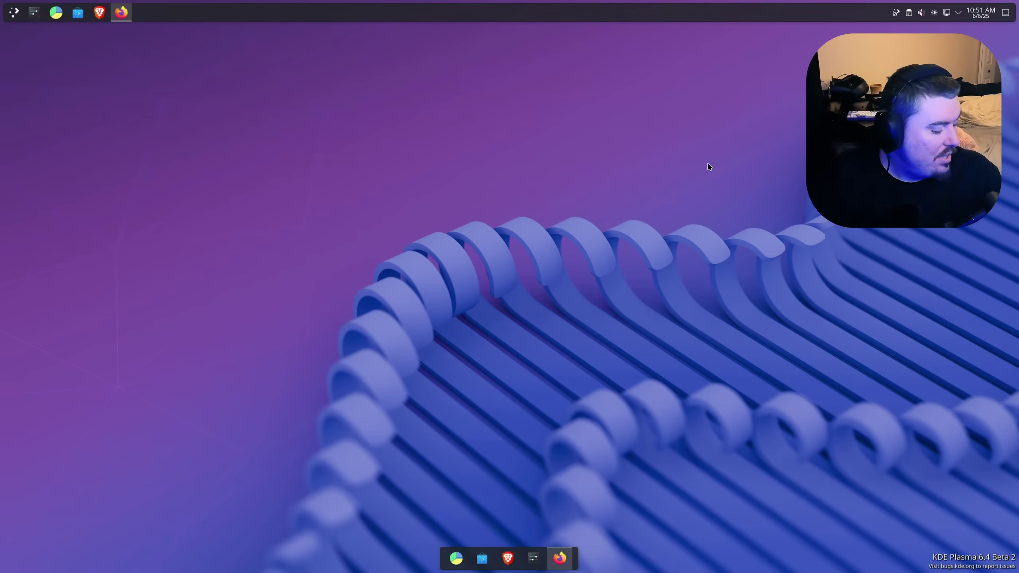